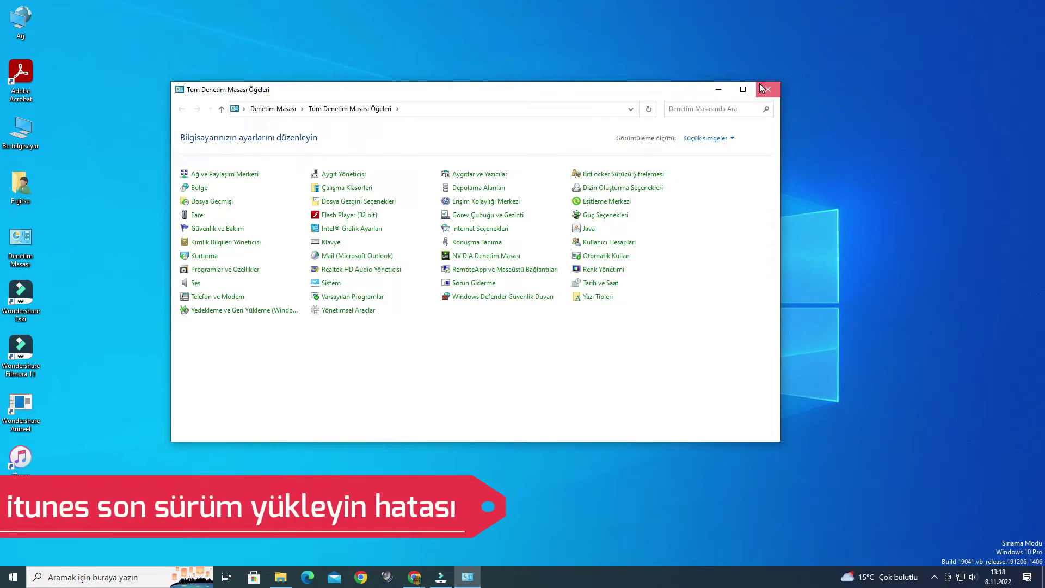
Step: Close the Control Panel window, launch iTunes and view its version information
{"action": "left_click", "coordinate": [768, 89]}
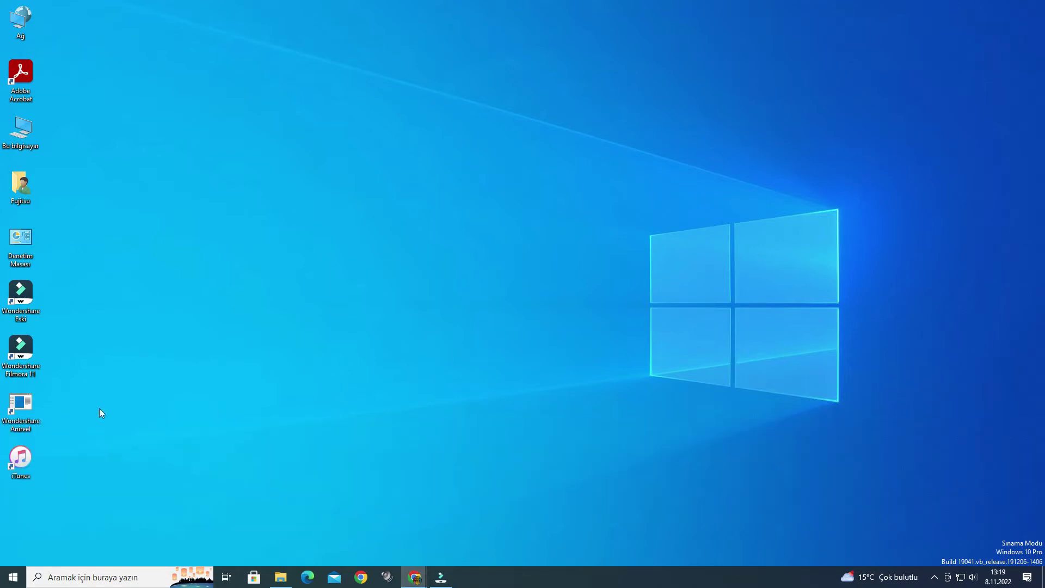
{"action": "double_click", "coordinate": [21, 458]}
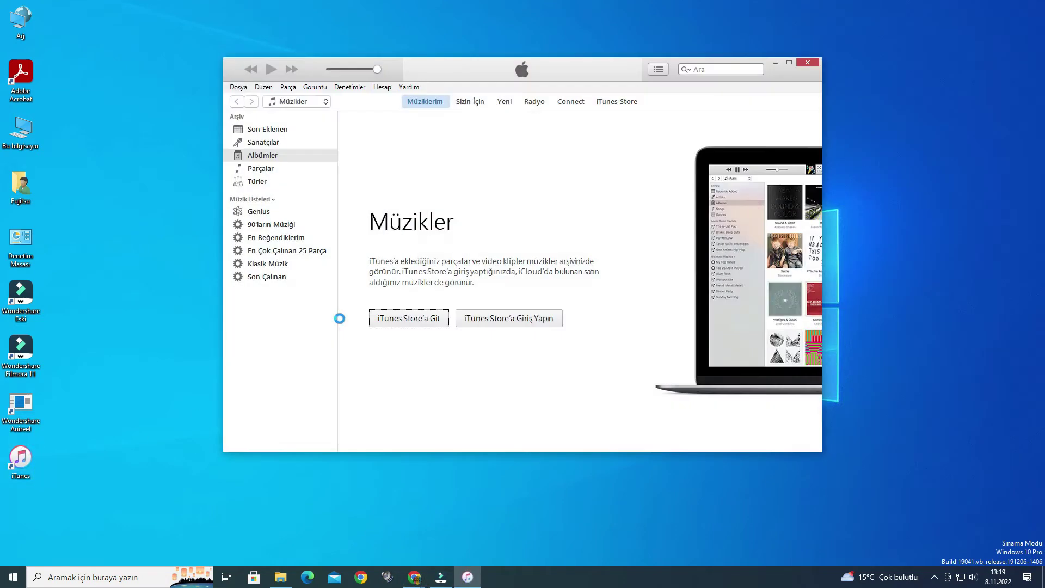
{"action": "left_click", "coordinate": [382, 90]}
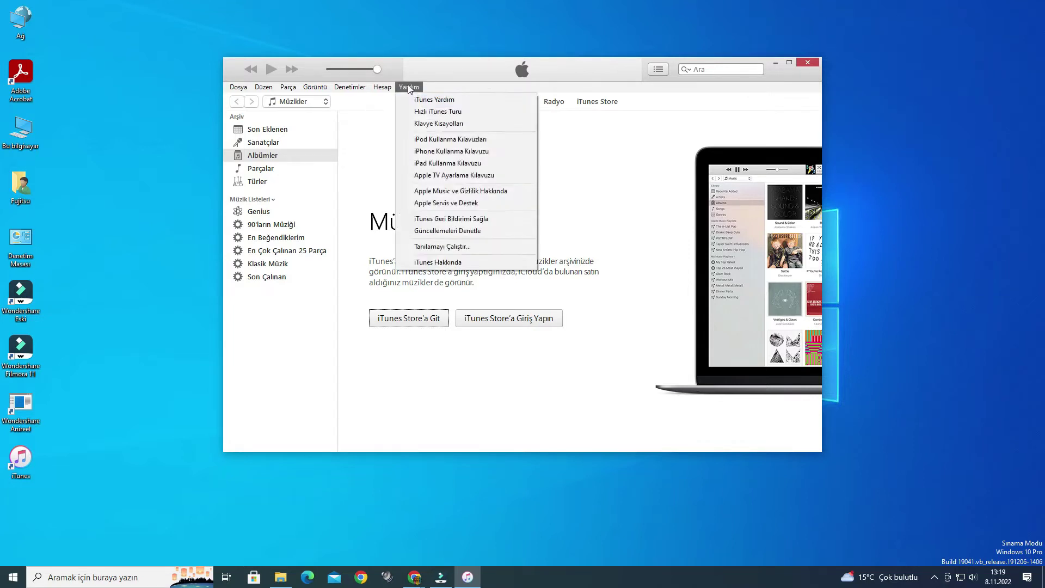
{"action": "left_click", "coordinate": [430, 255]}
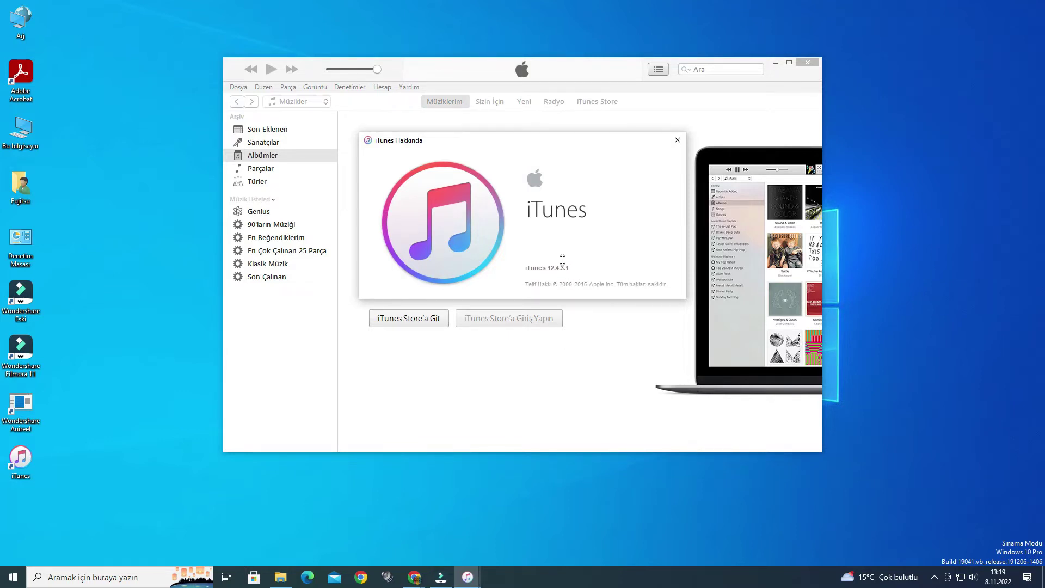
{"action": "left_click", "coordinate": [678, 140]}
Step: Check iTunes for updates and decline the offered download
{"action": "left_click", "coordinate": [364, 89]}
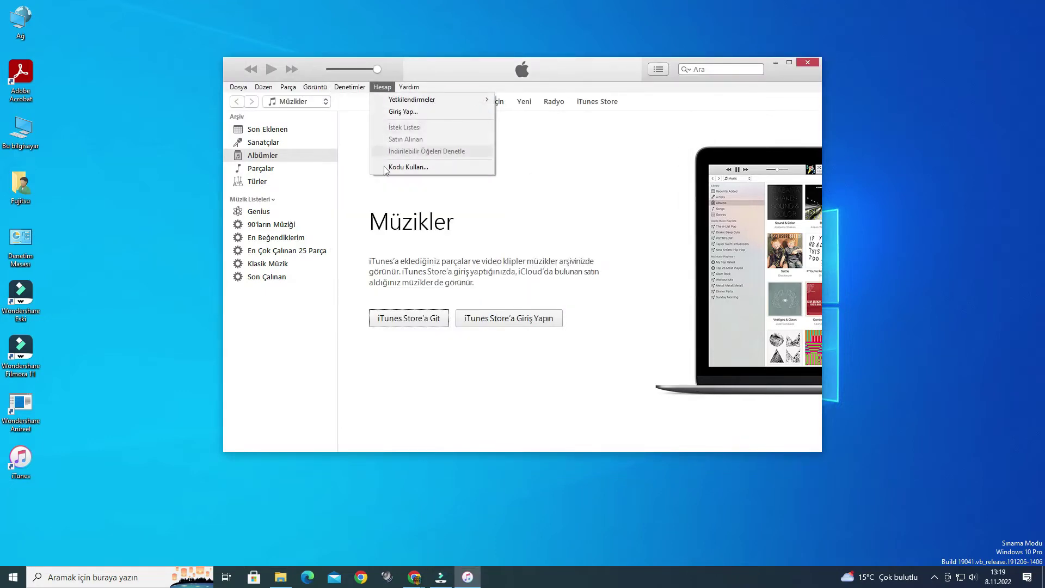
{"action": "mouse_move", "coordinate": [408, 88]}
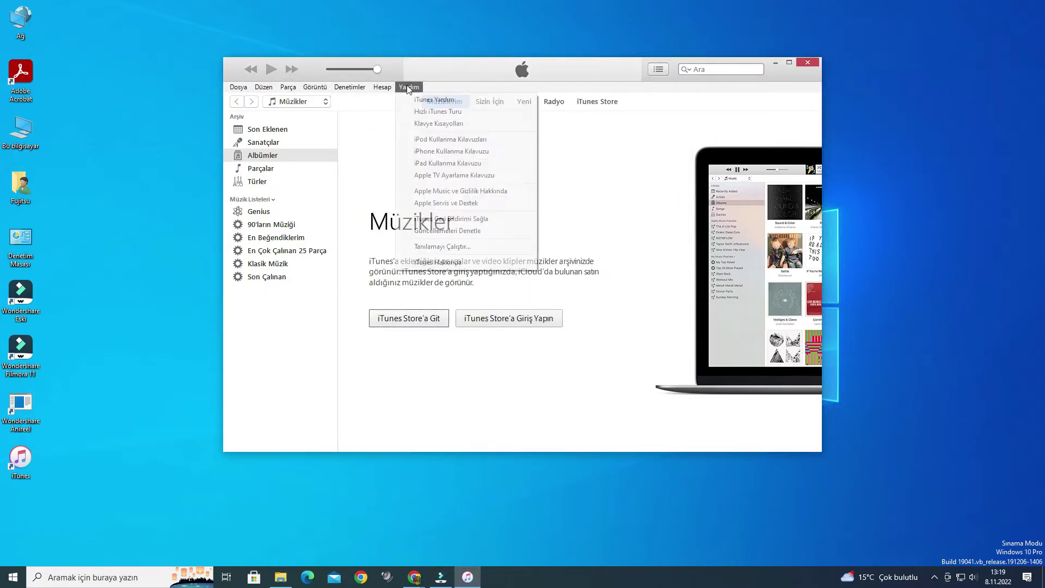
{"action": "left_click", "coordinate": [425, 232]}
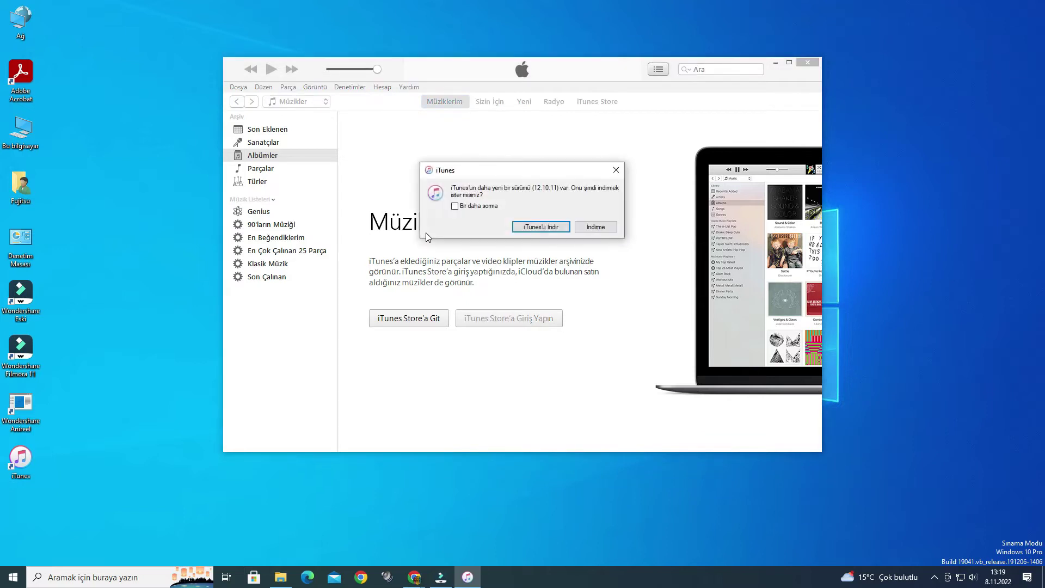
{"action": "left_click", "coordinate": [596, 229]}
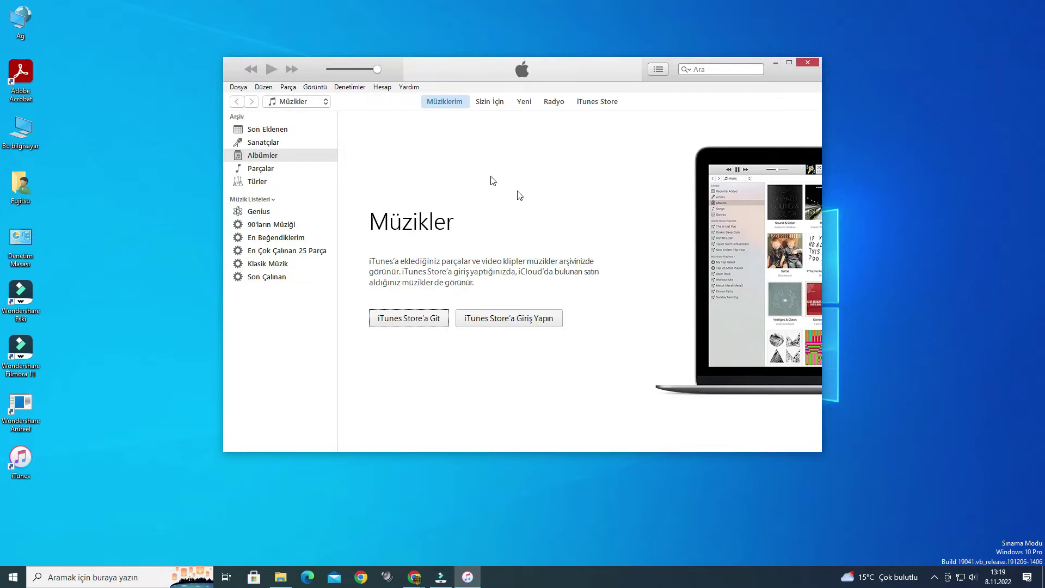
Step: Repeat the iTunes update check, decline the download and close iTunes
{"action": "left_click", "coordinate": [405, 88]}
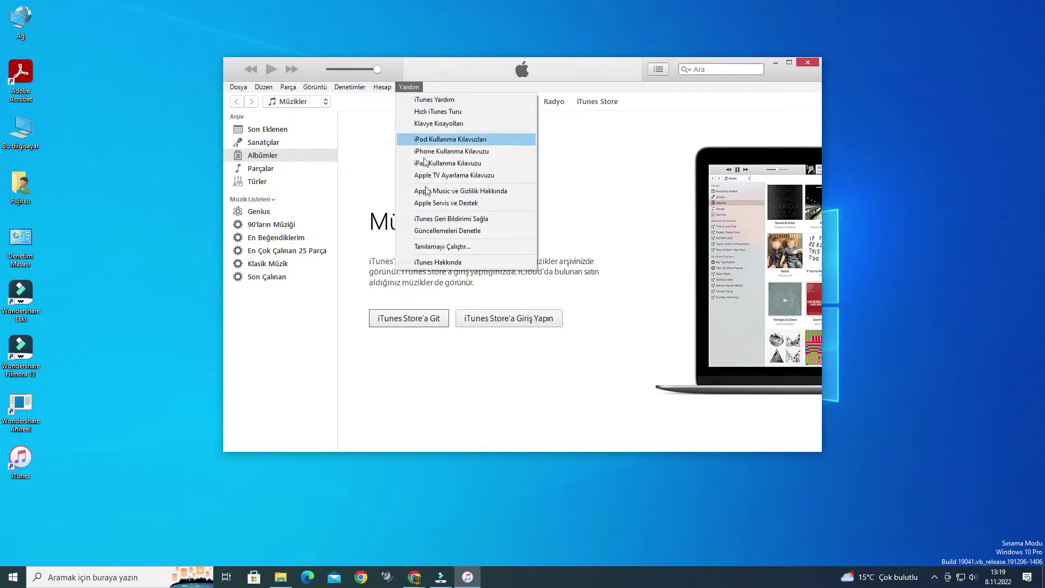
{"action": "left_click", "coordinate": [442, 231]}
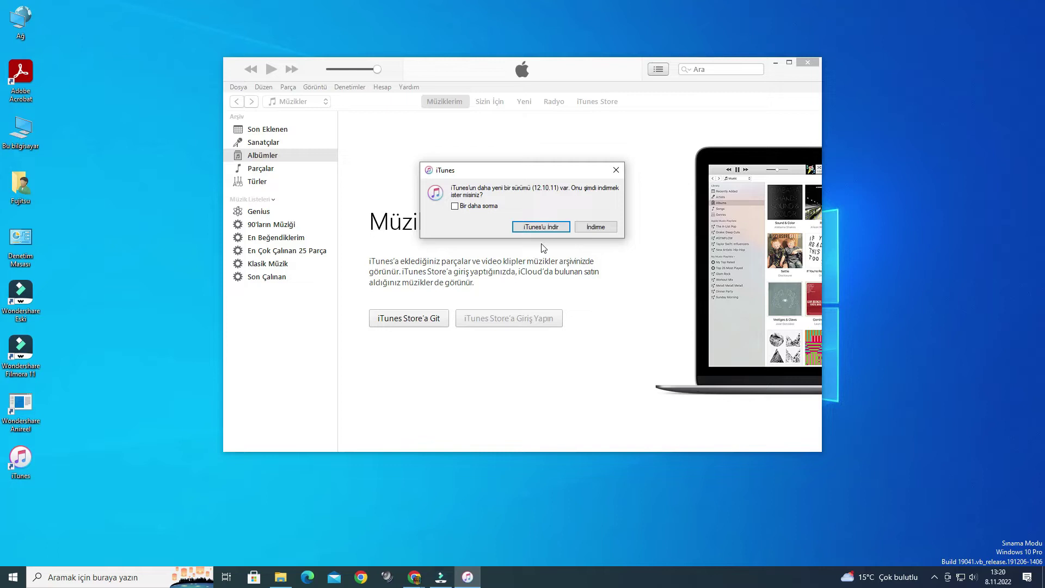
{"action": "left_click", "coordinate": [599, 227]}
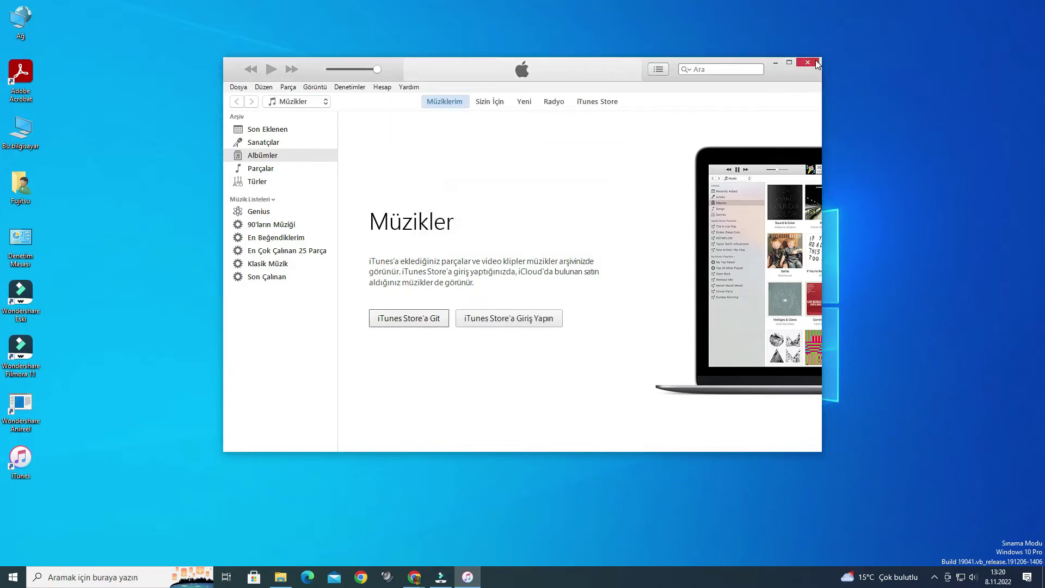
{"action": "left_click", "coordinate": [817, 63]}
Step: Search Windows for Denetim Masası and open its Programlar ve Özellikler list
{"action": "left_click", "coordinate": [130, 576]}
{"action": "type", "text": "de"}
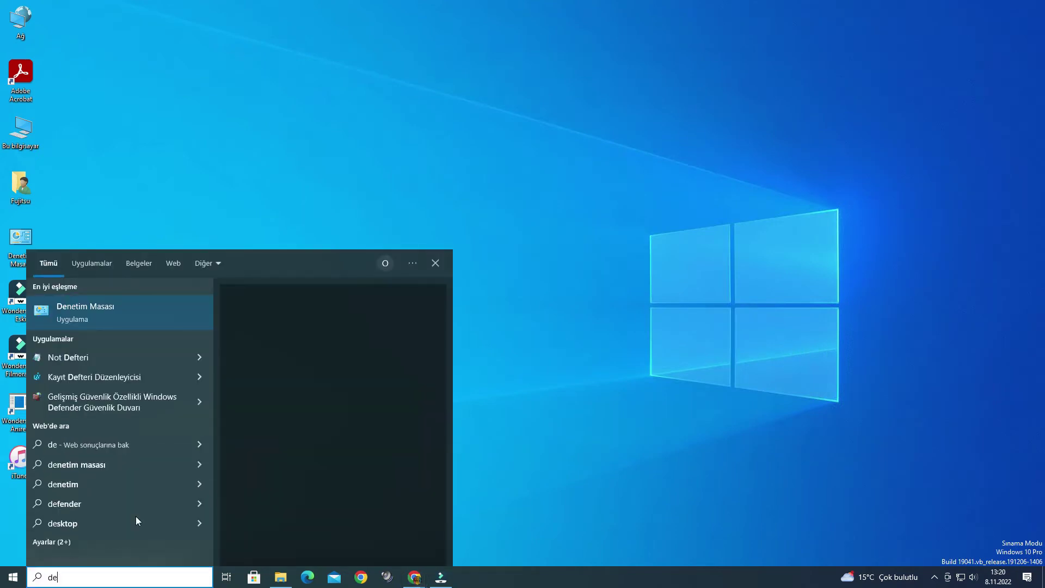
{"action": "left_click", "coordinate": [123, 319]}
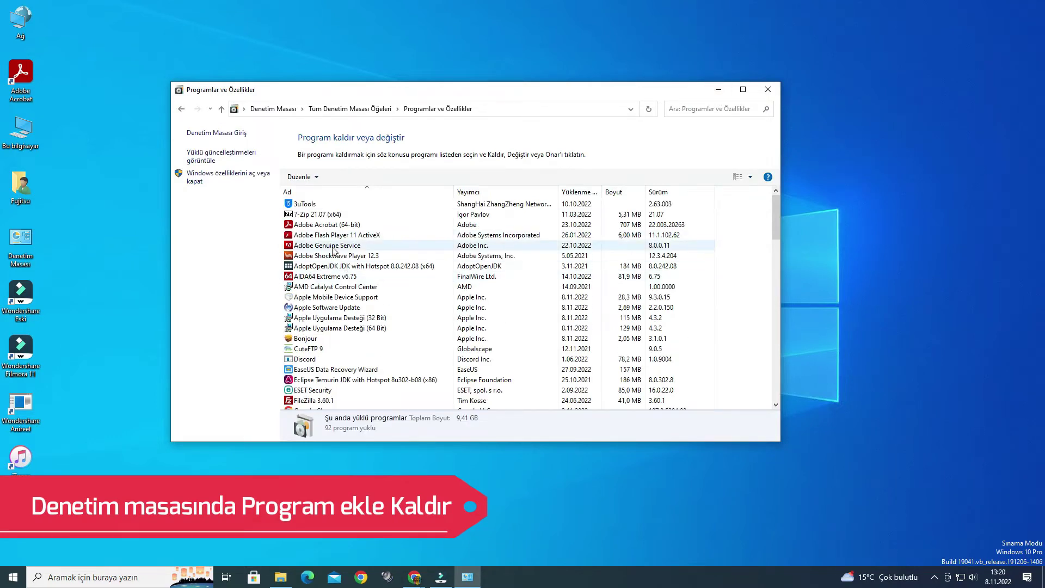
Step: Uninstall Apple Mobile Device Support and Apple Software Update from the installed programs
{"action": "left_click", "coordinate": [344, 296]}
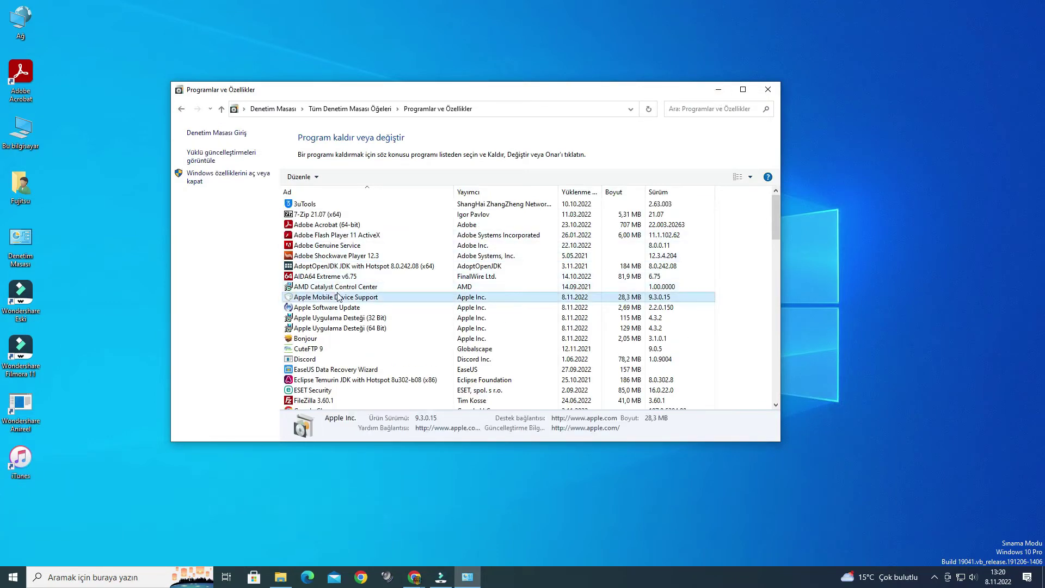
{"action": "right_click", "coordinate": [373, 298]}
{"action": "left_click", "coordinate": [412, 303]}
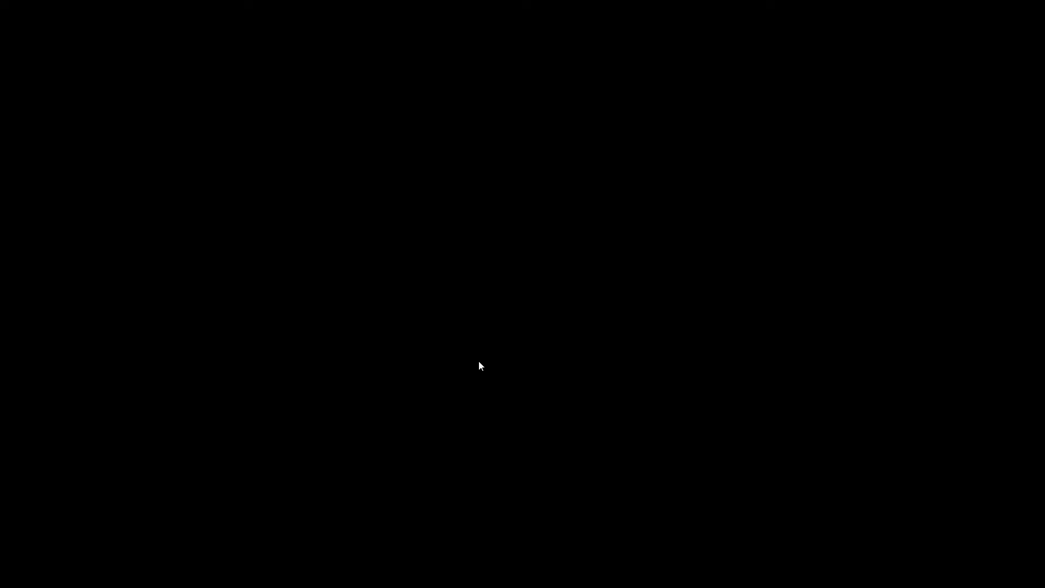
{"action": "left_click", "coordinate": [479, 362]}
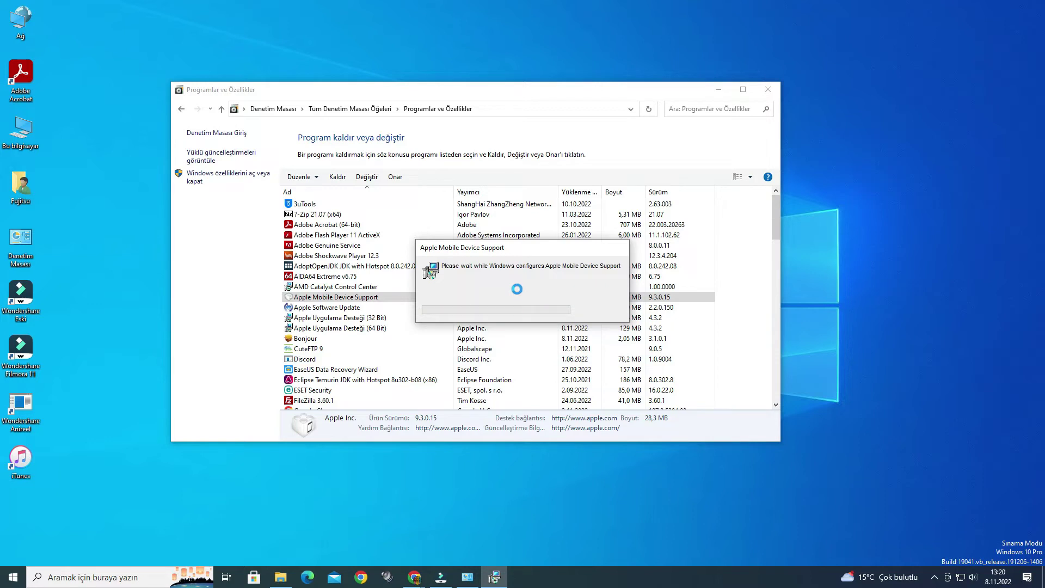
{"action": "right_click", "coordinate": [356, 298]}
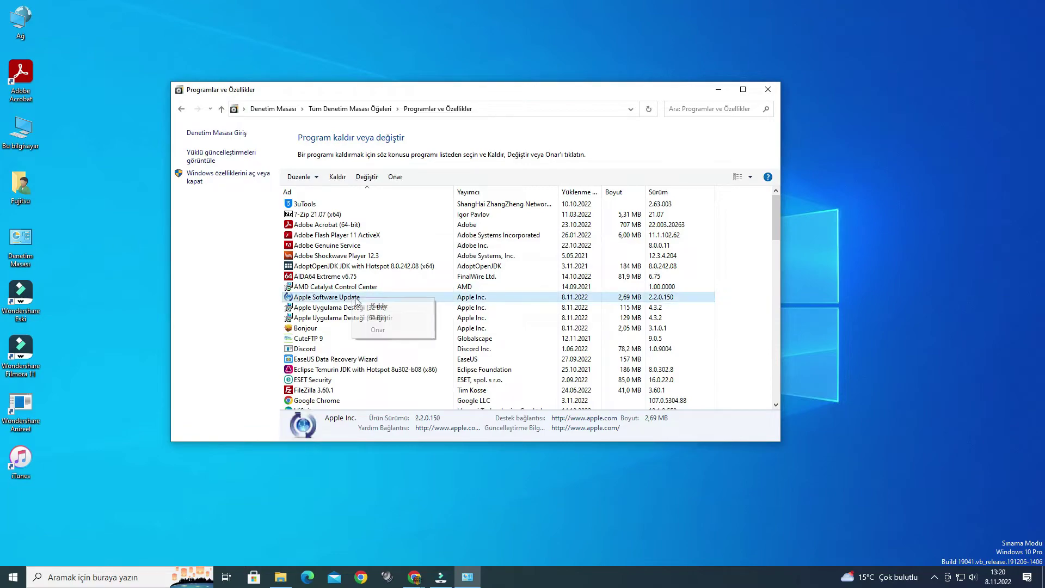
{"action": "left_click", "coordinate": [396, 308]}
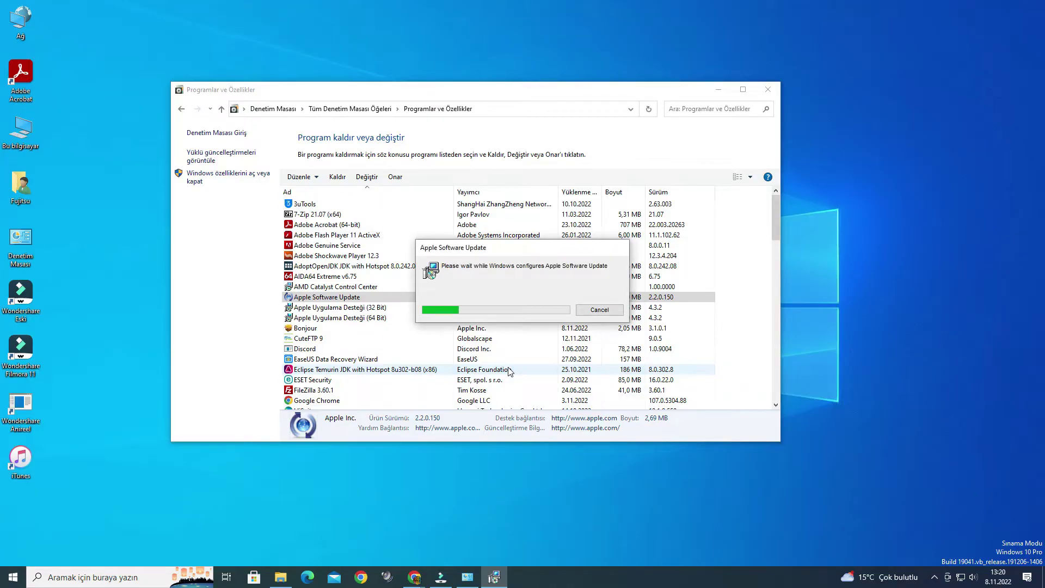
Step: Uninstall both the 32 Bit and 64 Bit versions of Apple Uygulama Desteği
{"action": "left_click", "coordinate": [338, 287]}
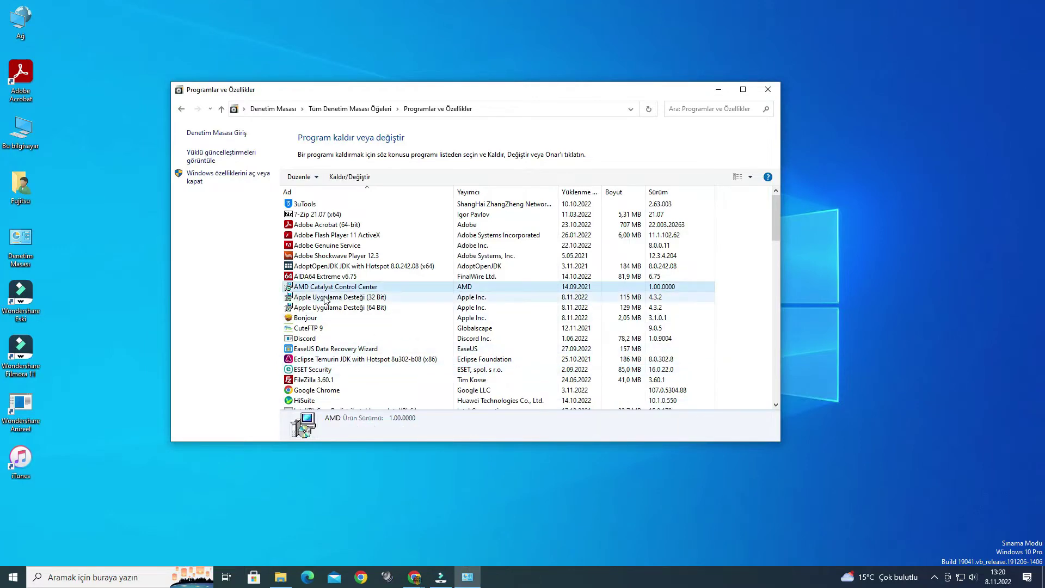
{"action": "right_click", "coordinate": [325, 298]}
{"action": "left_click", "coordinate": [357, 304]}
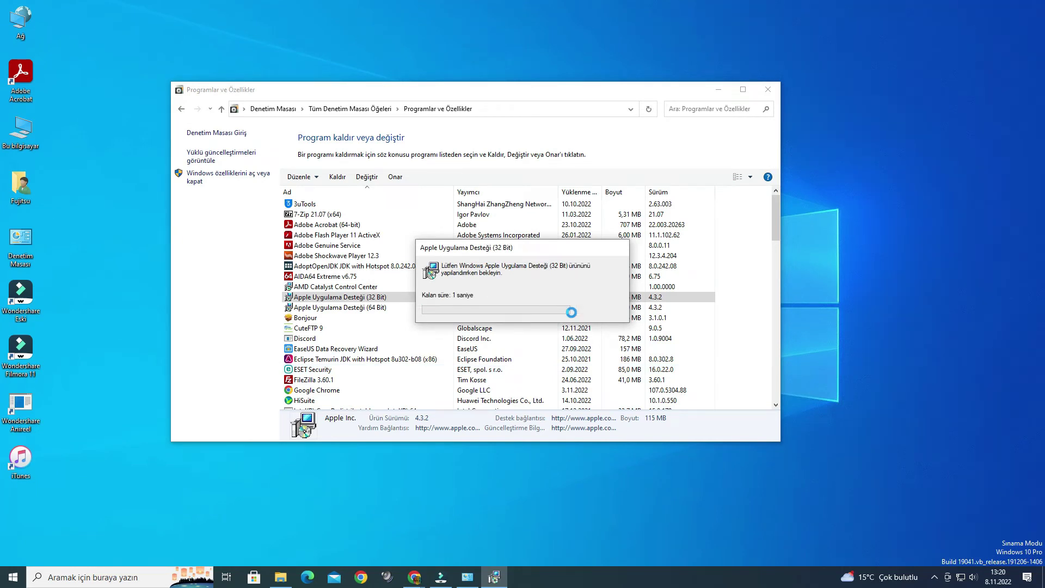
{"action": "right_click", "coordinate": [393, 300]}
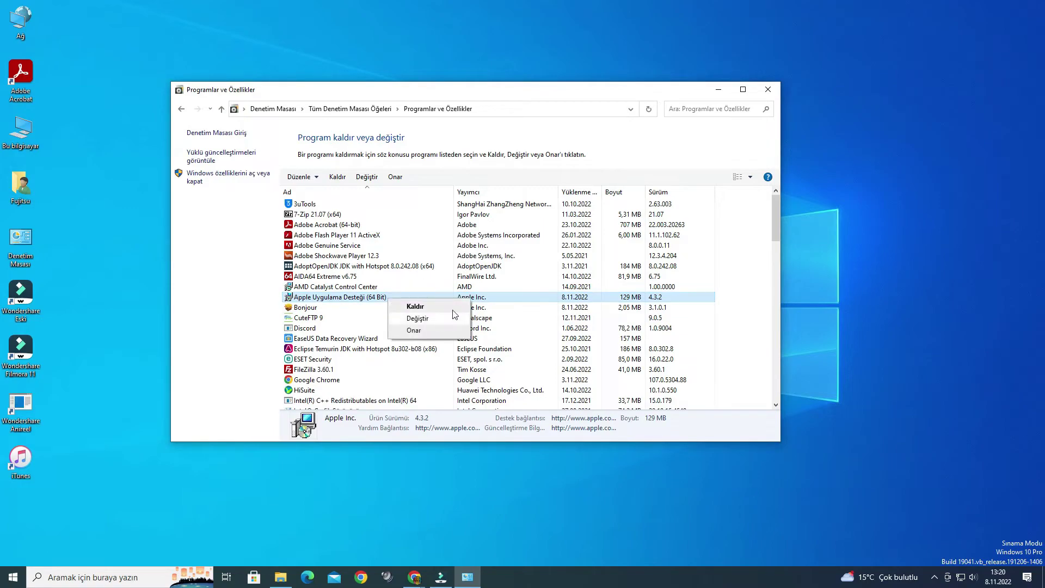
{"action": "left_click", "coordinate": [415, 306]}
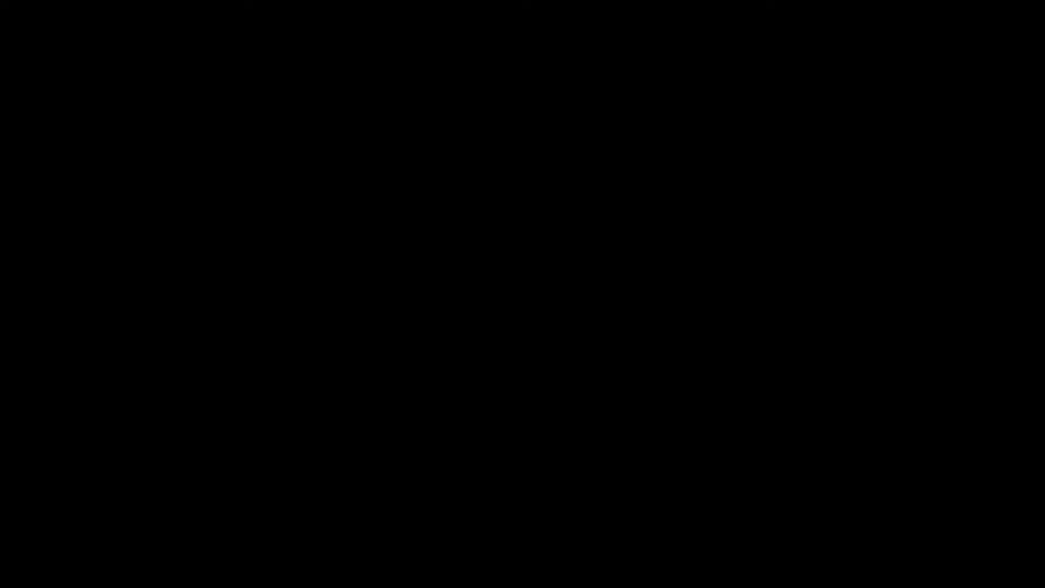
{"action": "left_click", "coordinate": [490, 359]}
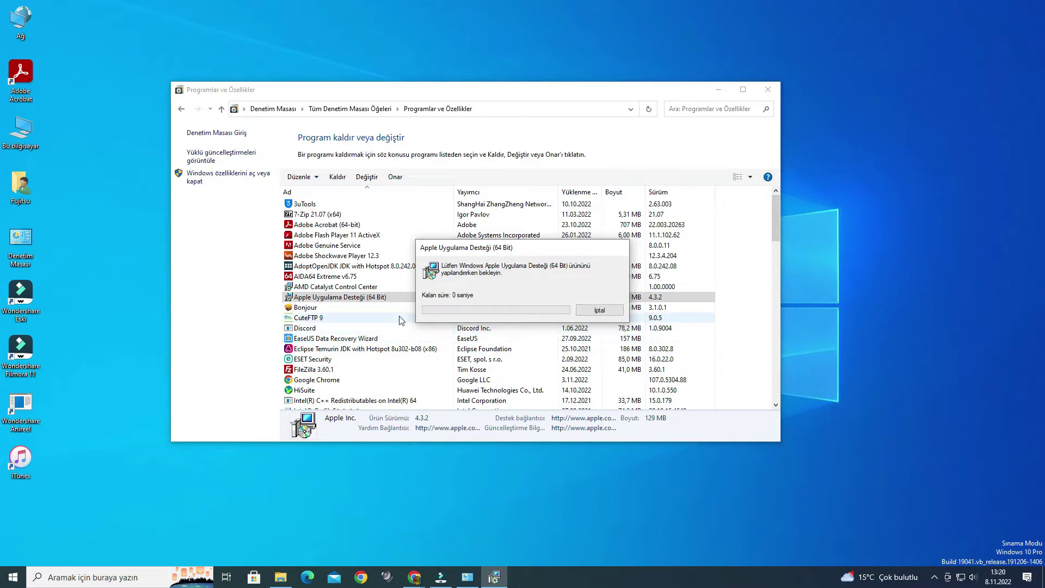
Step: Uninstall Bonjour, ignoring the request to close Wondershare Filmora and FRecorder
{"action": "left_click", "coordinate": [294, 296]}
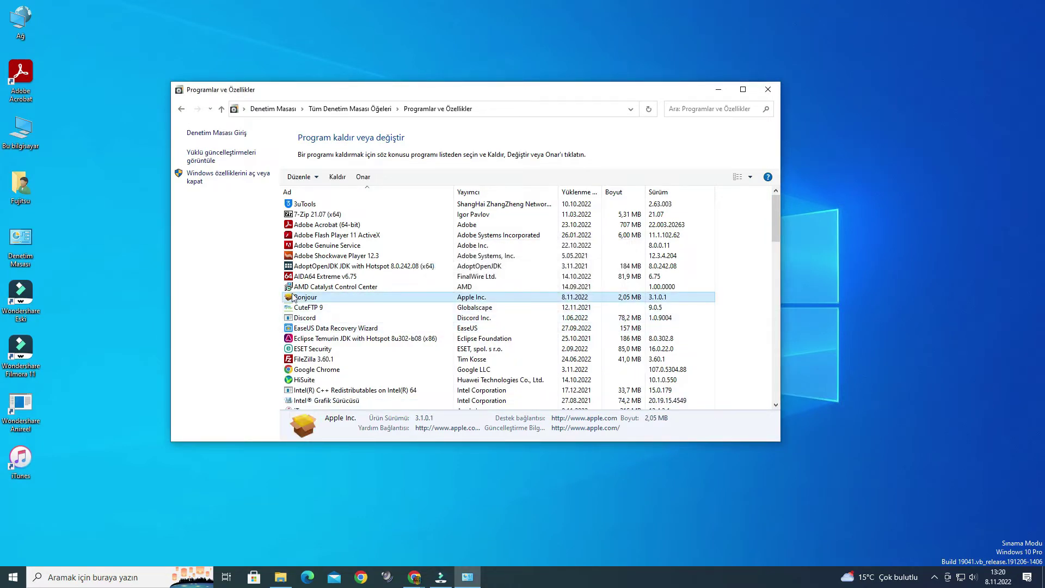
{"action": "right_click", "coordinate": [334, 299]}
{"action": "left_click", "coordinate": [388, 305]}
{"action": "key", "text": "Return"}
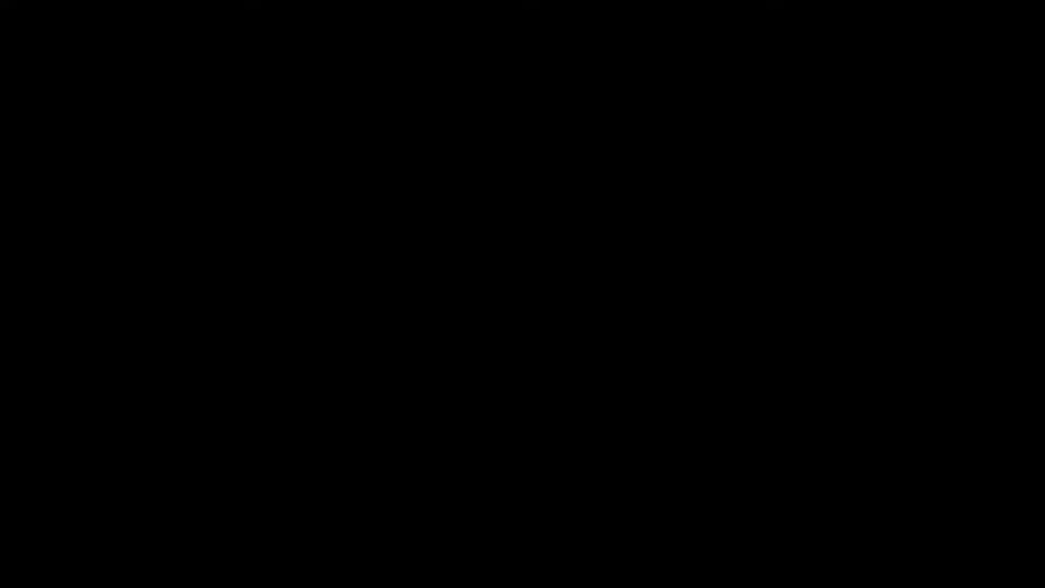
{"action": "left_click", "coordinate": [493, 361]}
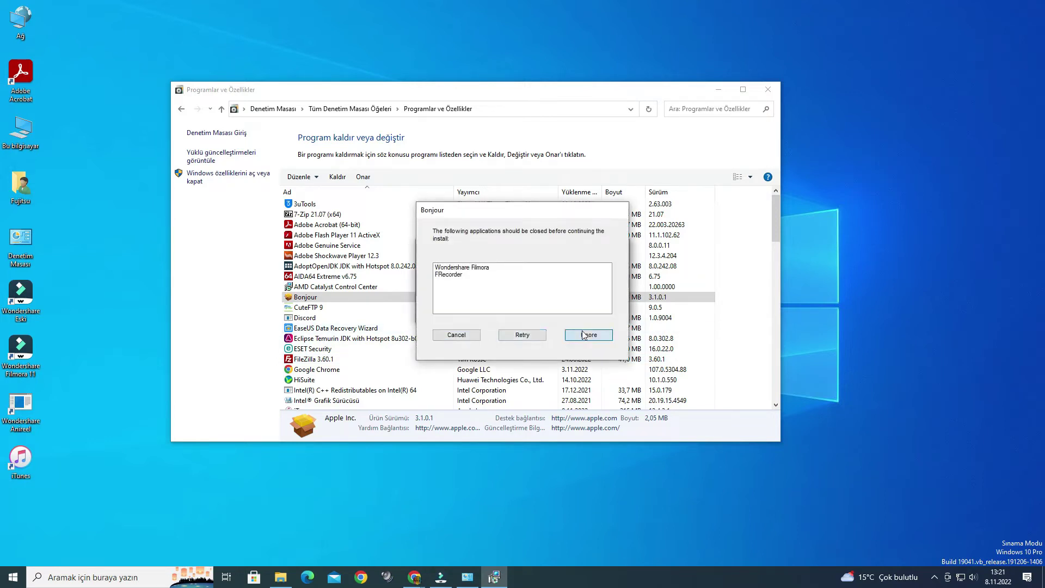
{"action": "left_click", "coordinate": [584, 335]}
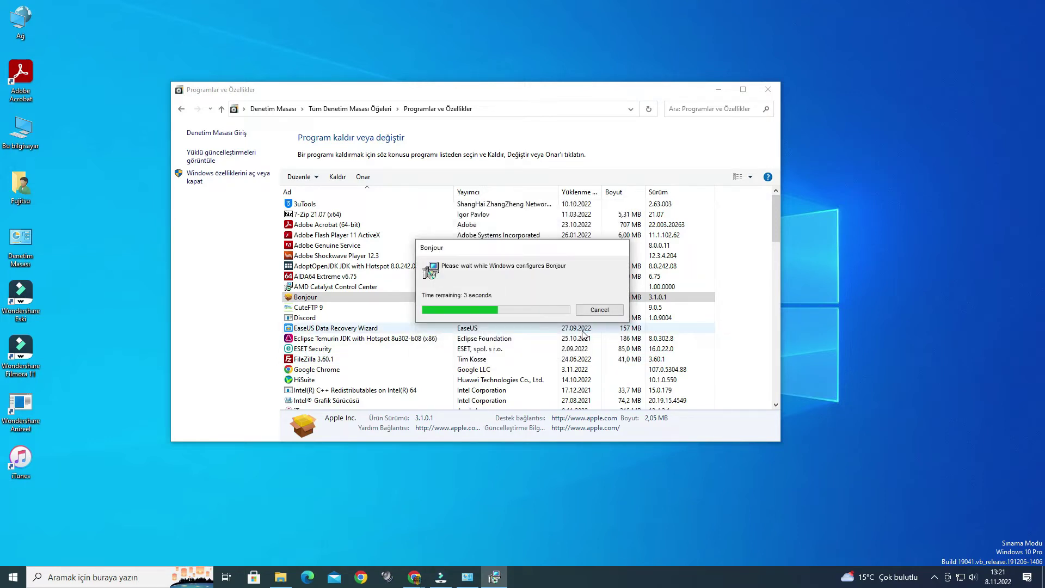
Step: Uninstall iTunes from the installed programs list
{"action": "scroll", "coordinate": [367, 353], "scroll_direction": "down", "scroll_amount": 2}
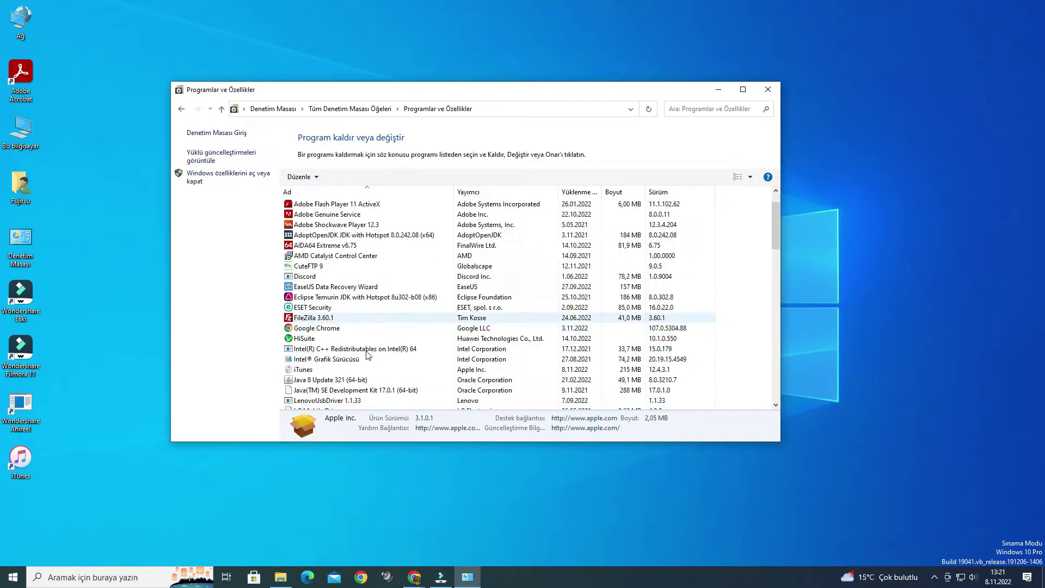
{"action": "right_click", "coordinate": [333, 338]}
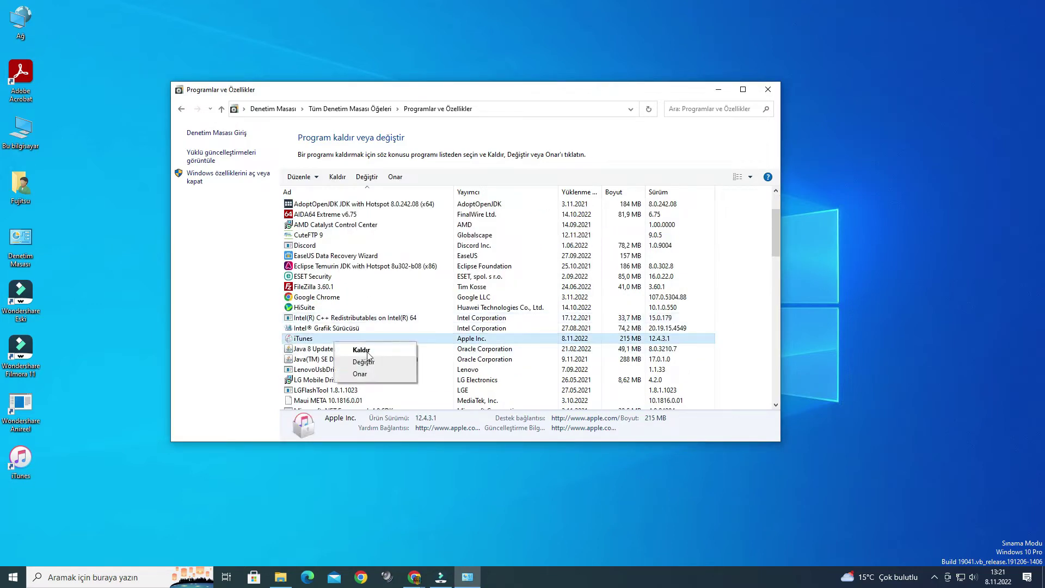
{"action": "left_click", "coordinate": [354, 347]}
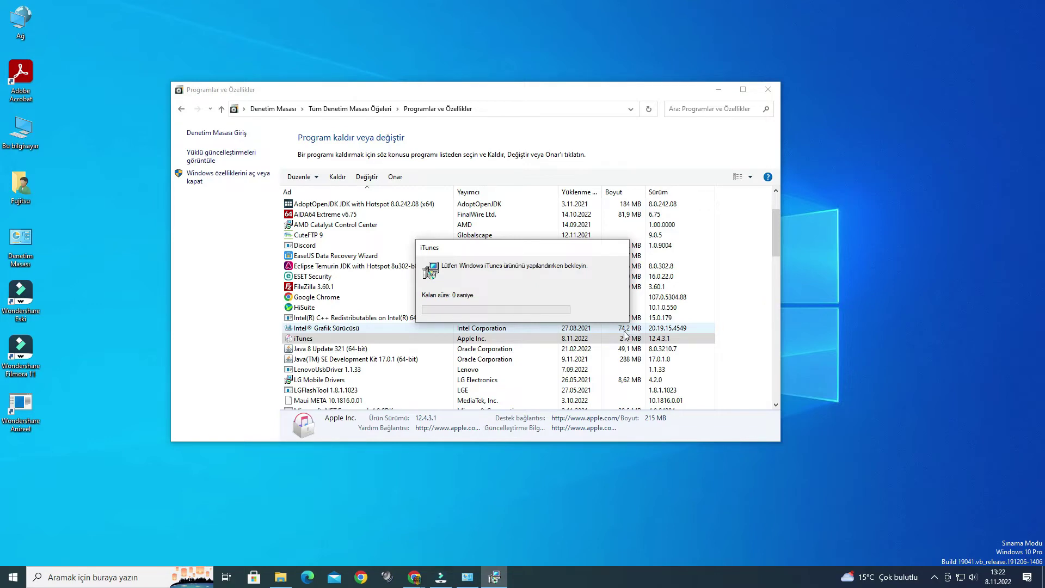
Step: Examine the entire installed programs list for any remaining Apple components
{"action": "scroll", "coordinate": [426, 360], "scroll_direction": "down", "scroll_amount": 3}
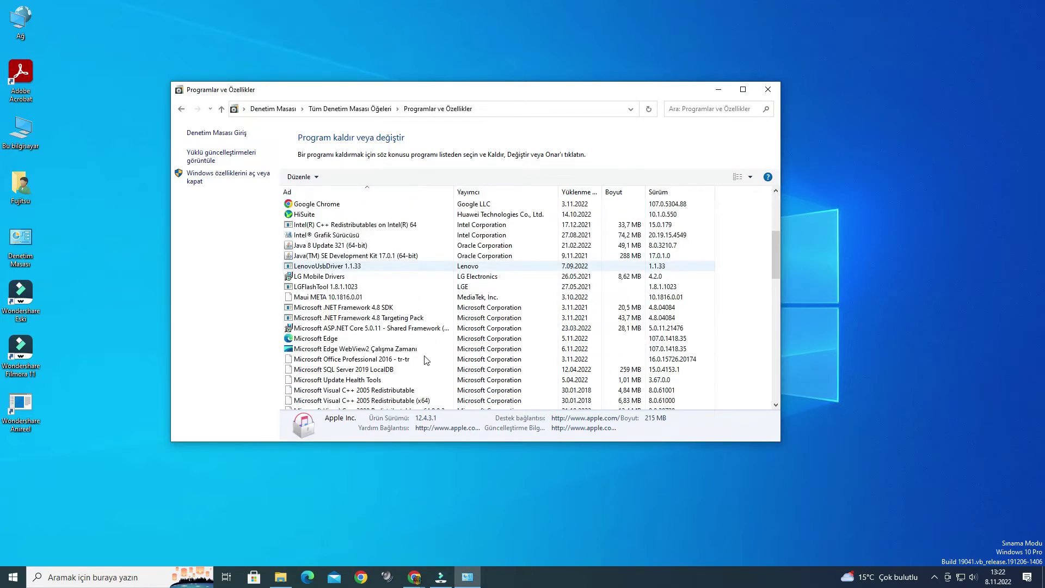
{"action": "scroll", "coordinate": [427, 361], "scroll_direction": "down", "scroll_amount": 7}
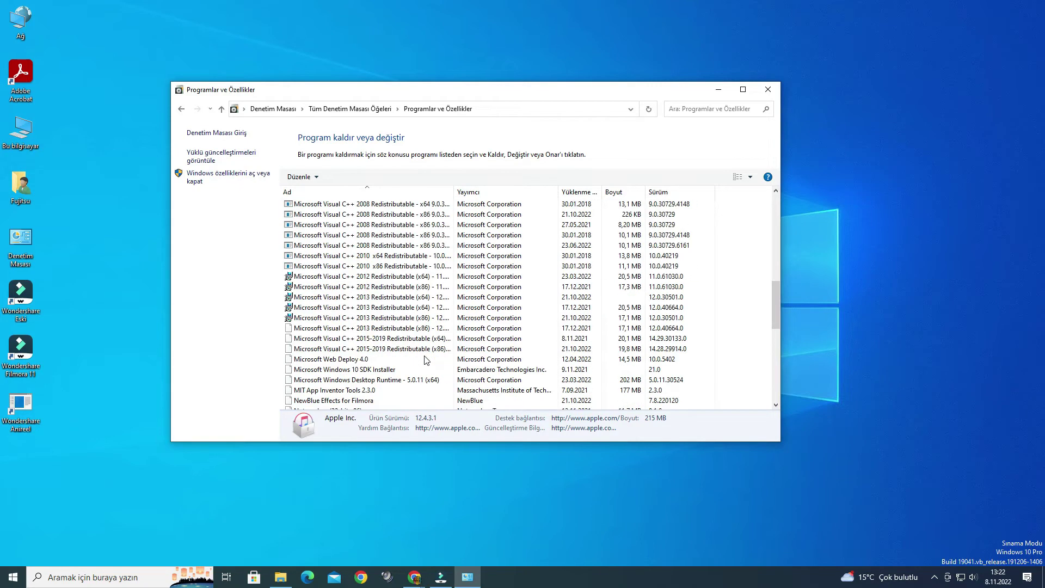
{"action": "scroll", "coordinate": [426, 360], "scroll_direction": "down", "scroll_amount": 6}
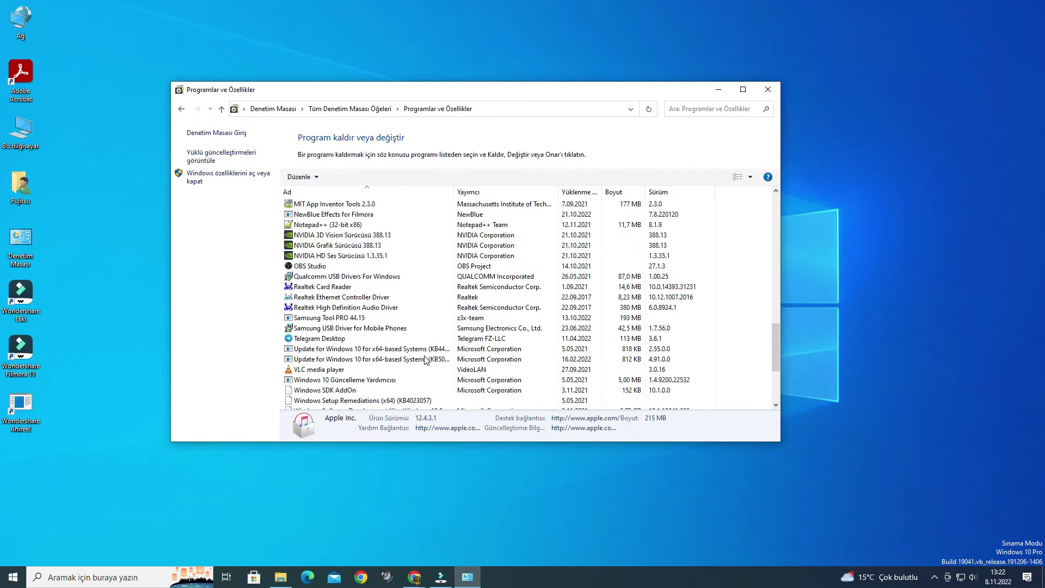
{"action": "scroll", "coordinate": [426, 361], "scroll_direction": "down", "scroll_amount": 4}
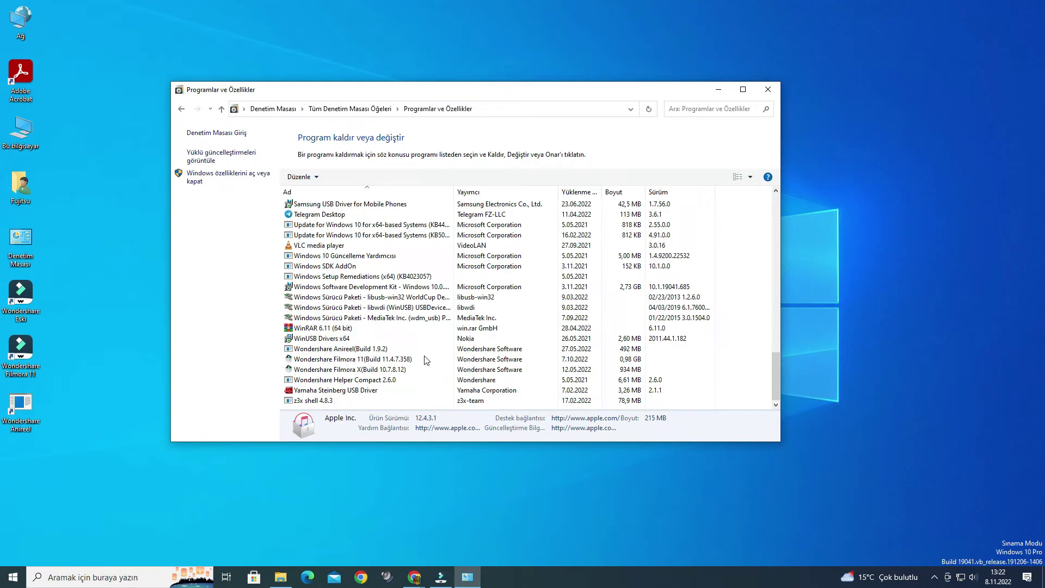
{"action": "scroll", "coordinate": [426, 361], "scroll_direction": "up", "scroll_amount": 20}
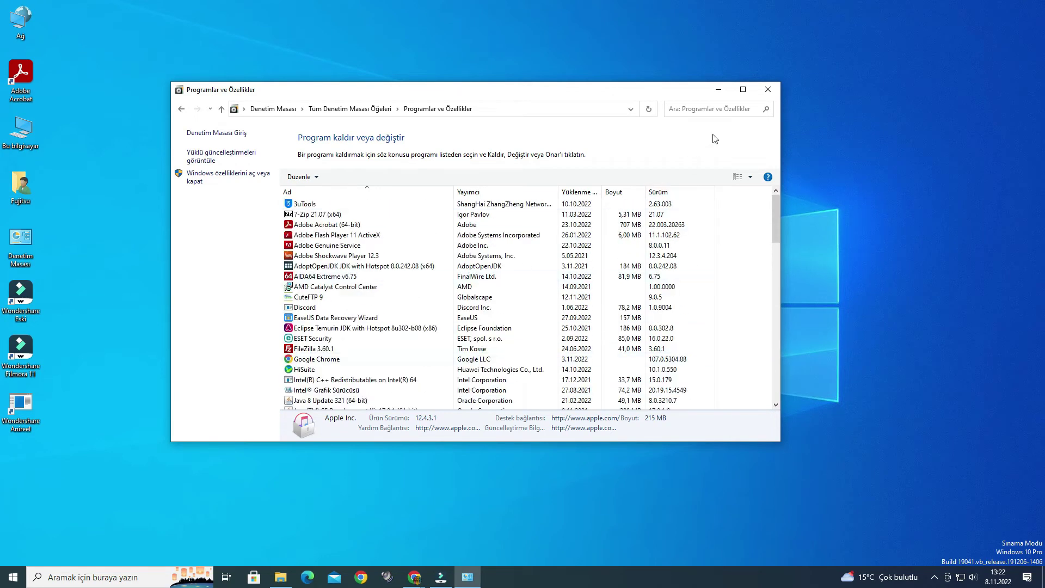
Step: Close the installed programs list, switch to a new Chrome window and search the web for "itunes download"
{"action": "left_click", "coordinate": [773, 96]}
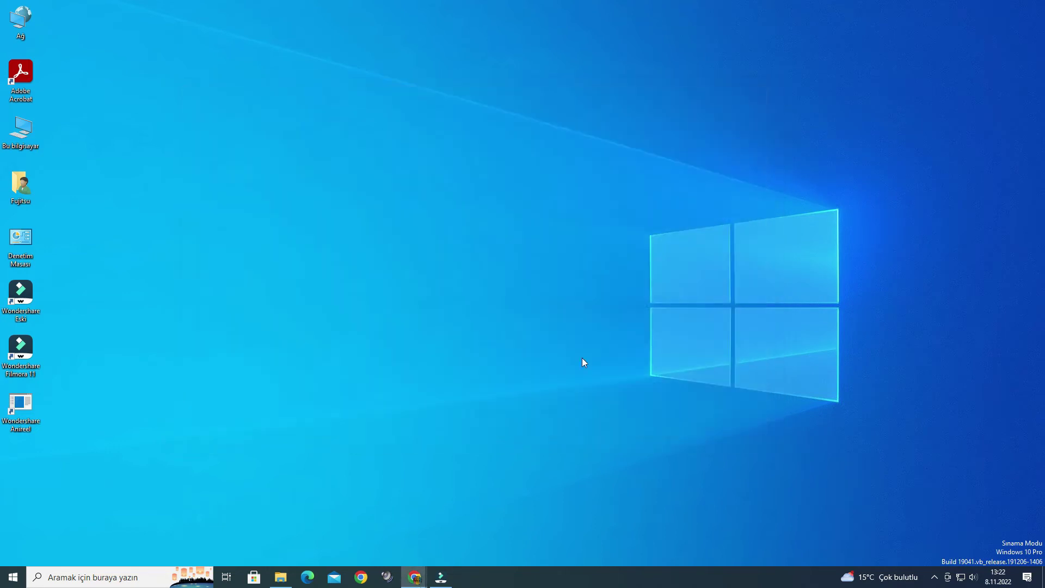
{"action": "right_click", "coordinate": [415, 577]}
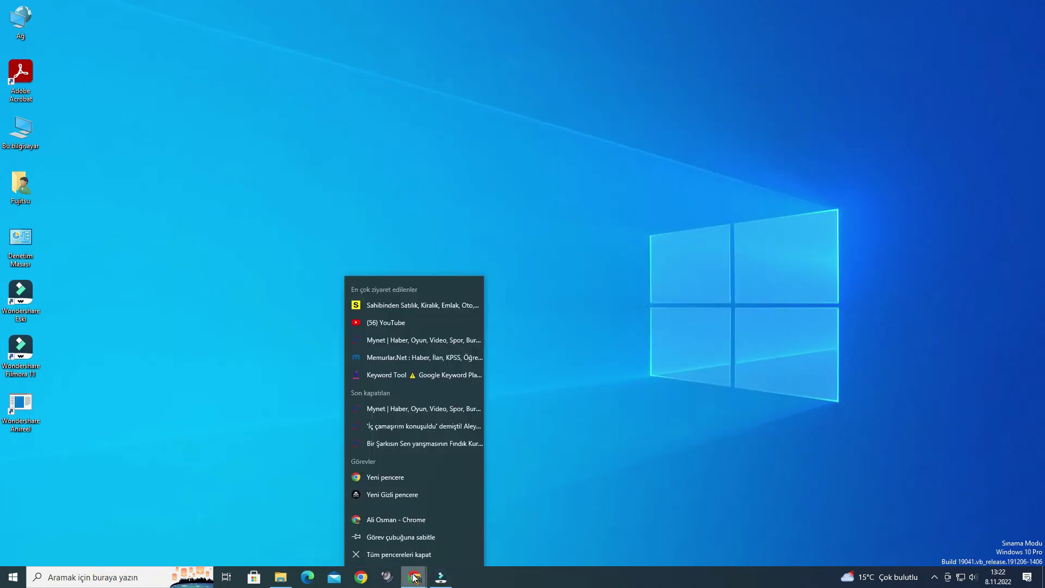
{"action": "left_click", "coordinate": [401, 475]}
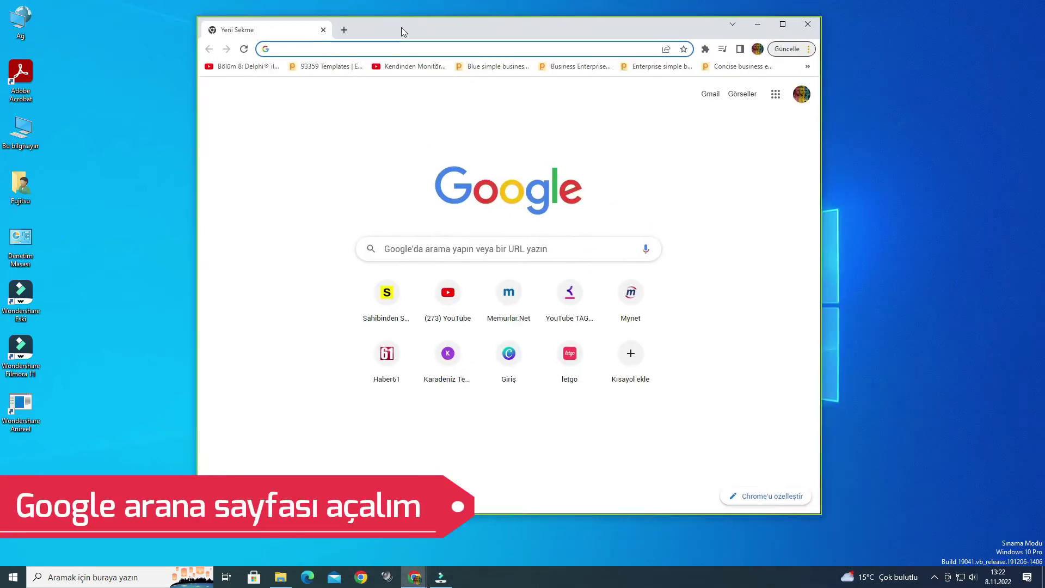
{"action": "left_click_drag", "start_coordinate": [401, 27], "coordinate": [403, 41]}
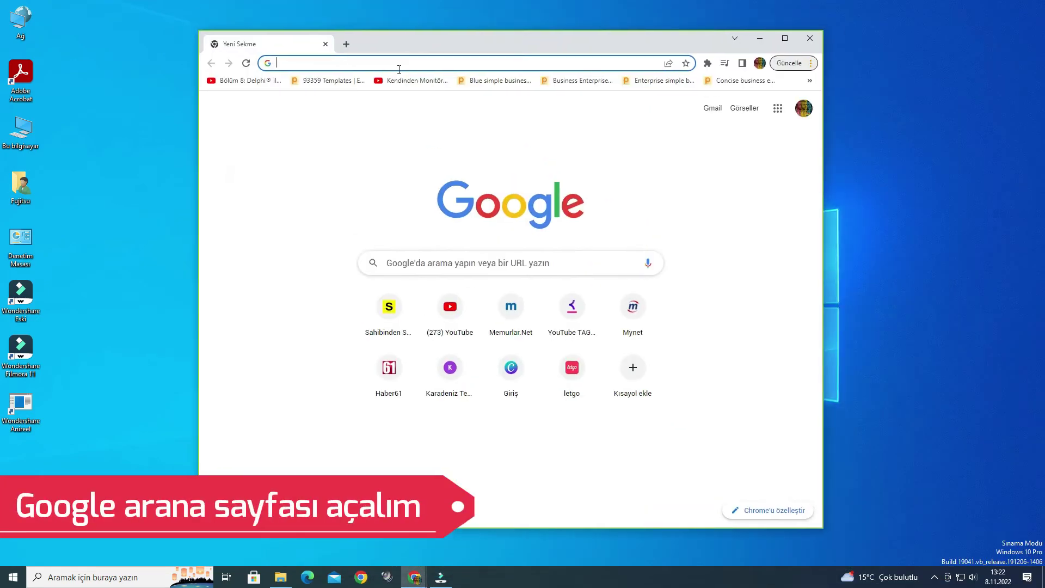
{"action": "type", "text": "itunes download"}
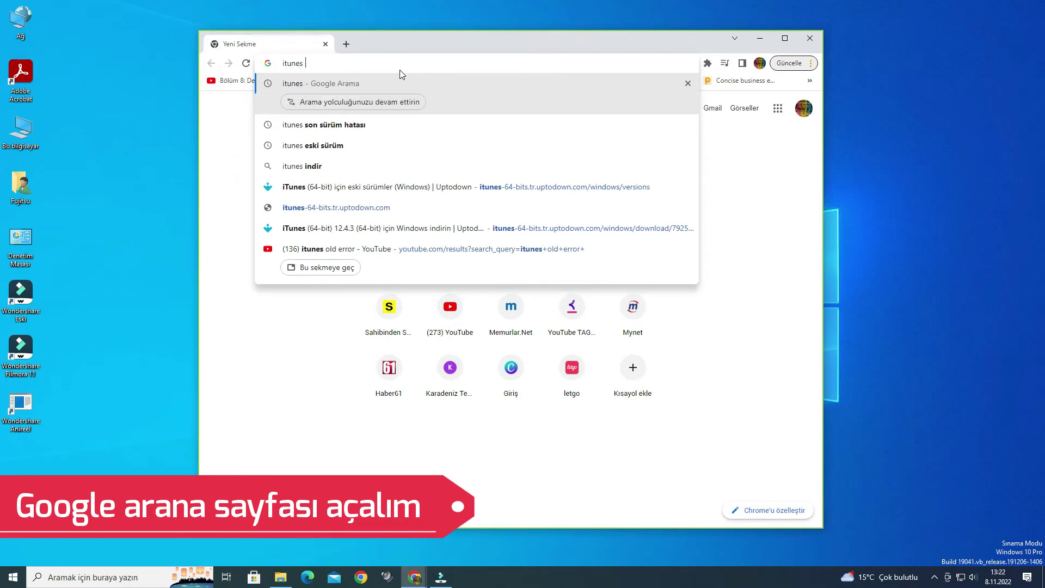
{"action": "key", "text": "Return"}
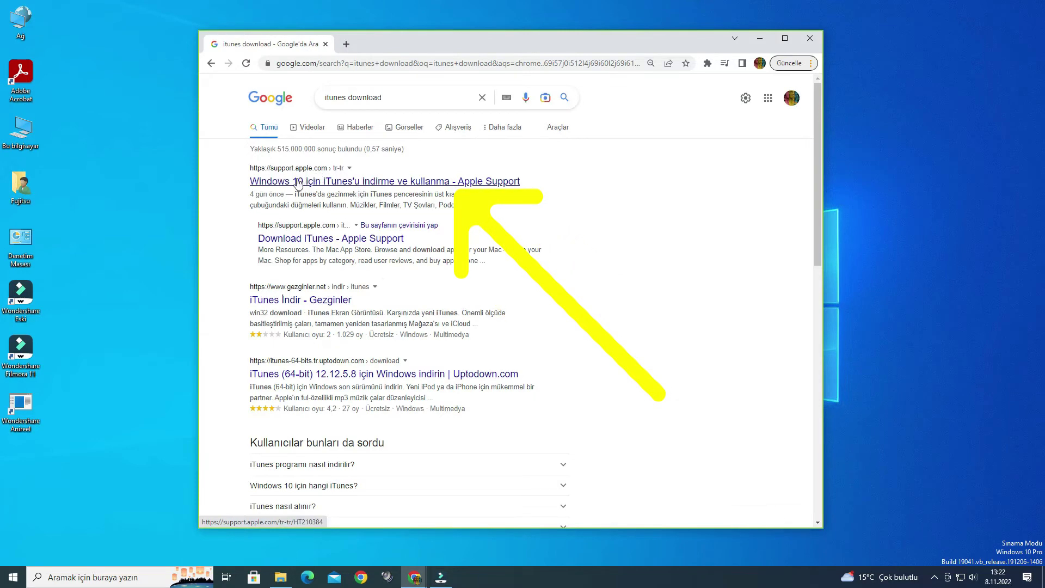
{"action": "left_click", "coordinate": [332, 185]}
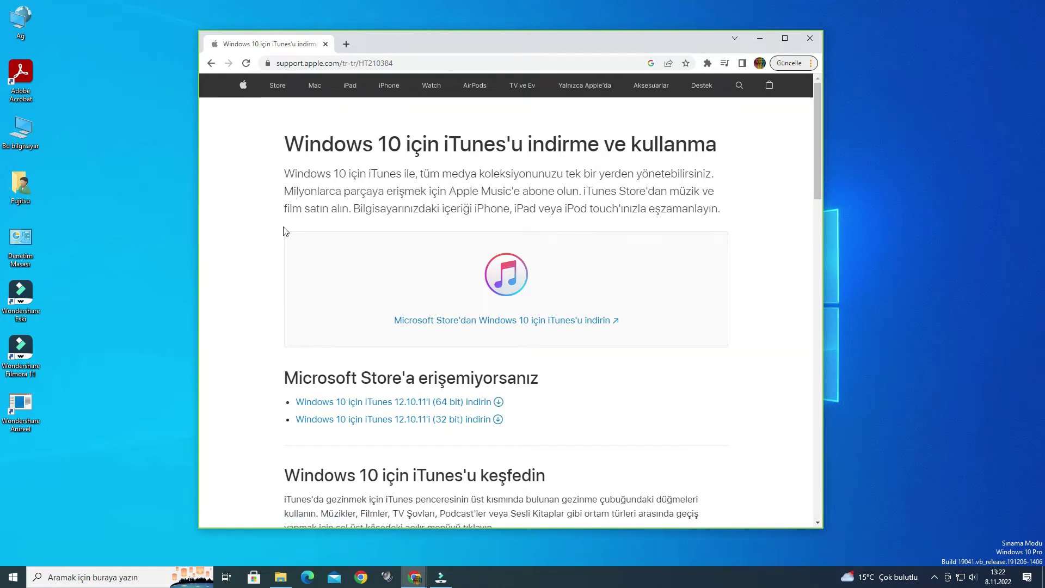
{"action": "left_click", "coordinate": [211, 63]}
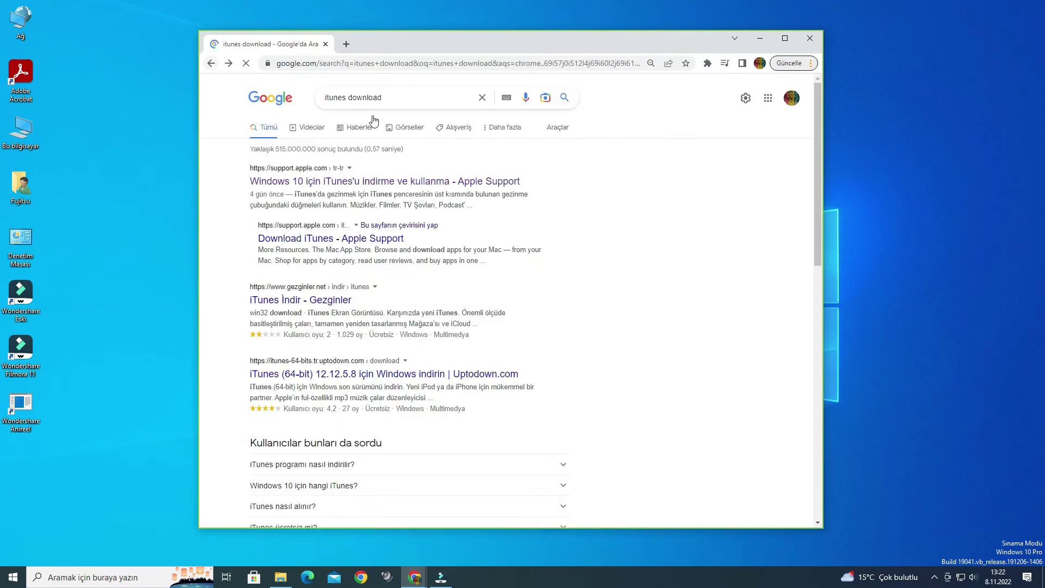
{"action": "left_click", "coordinate": [398, 89]}
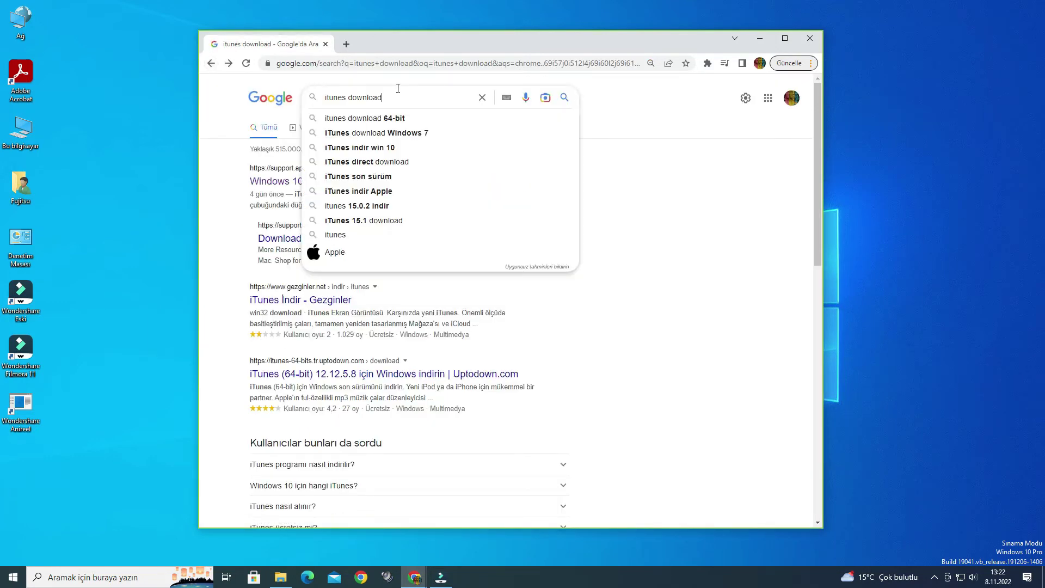
{"action": "key", "text": "Return"}
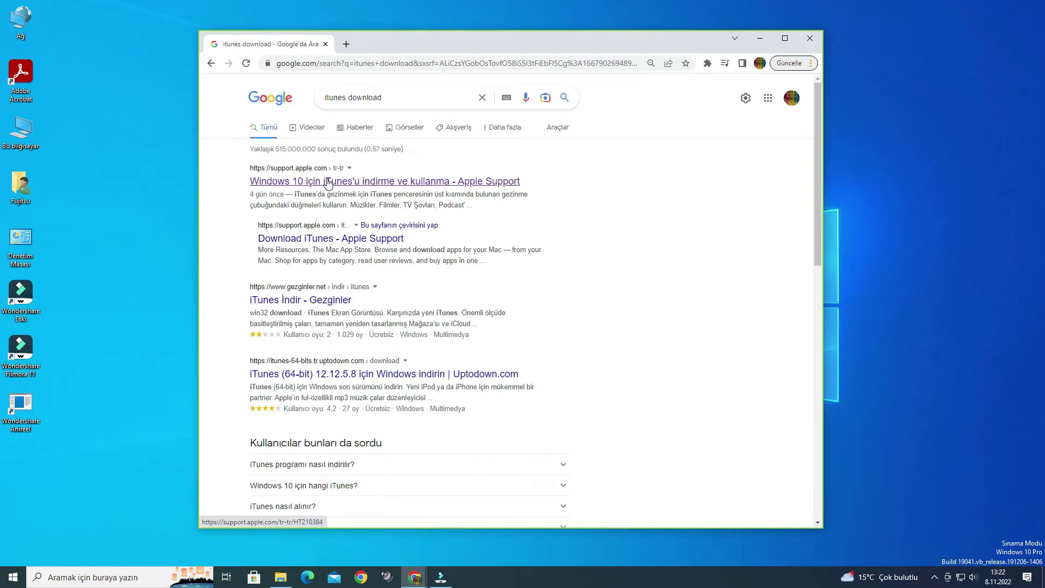
Step: Open the Apple Support result about downloading iTunes for Windows 10 and find its direct download links
{"action": "left_click", "coordinate": [329, 182]}
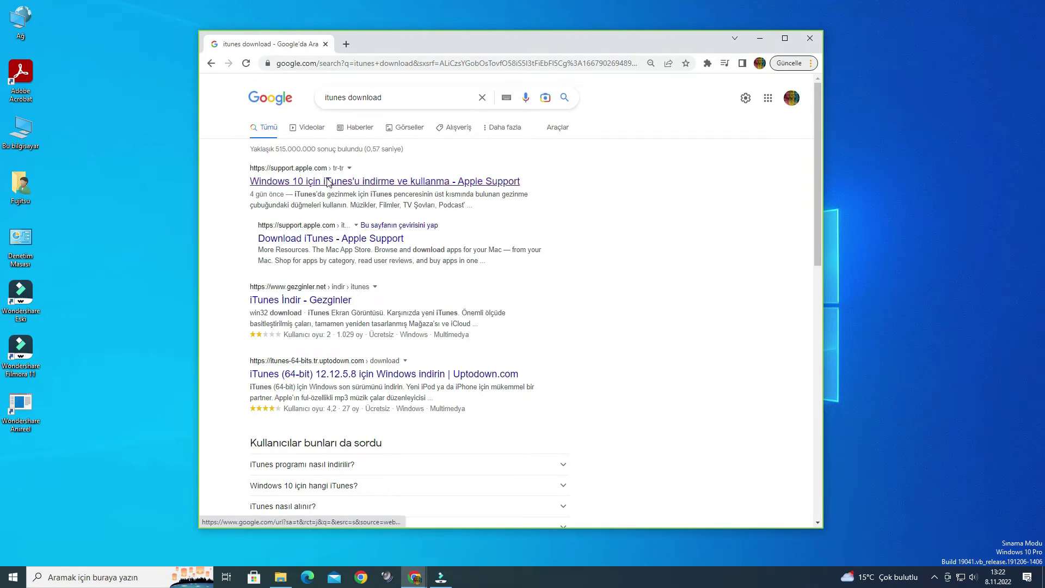
{"action": "scroll", "coordinate": [456, 272], "scroll_direction": "down", "scroll_amount": 2}
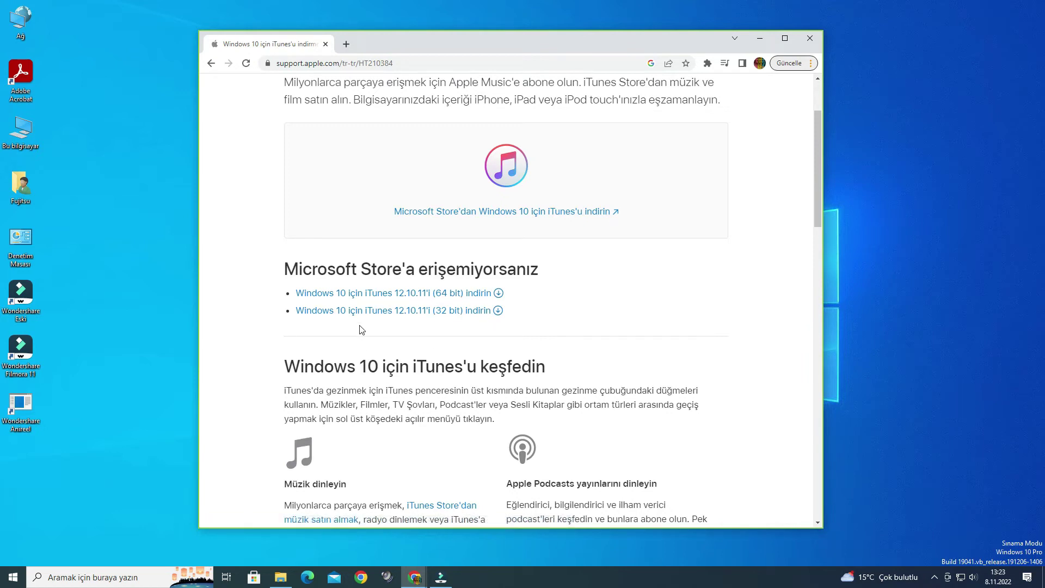
Step: Check the system type in this computer's properties to see whether Windows is 32-bit or 64-bit, and close Settings
{"action": "right_click", "coordinate": [21, 130]}
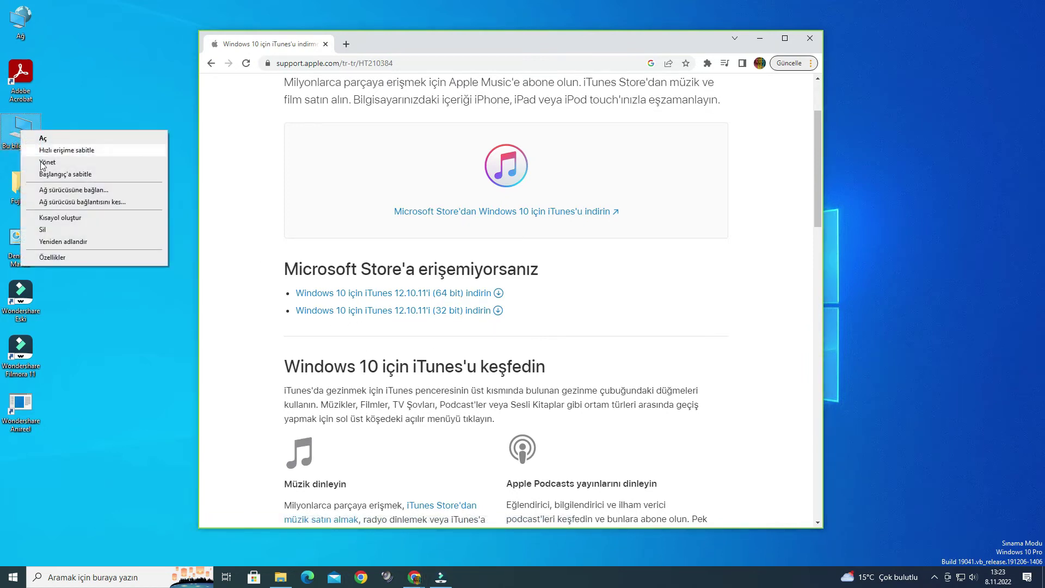
{"action": "left_click", "coordinate": [116, 259]}
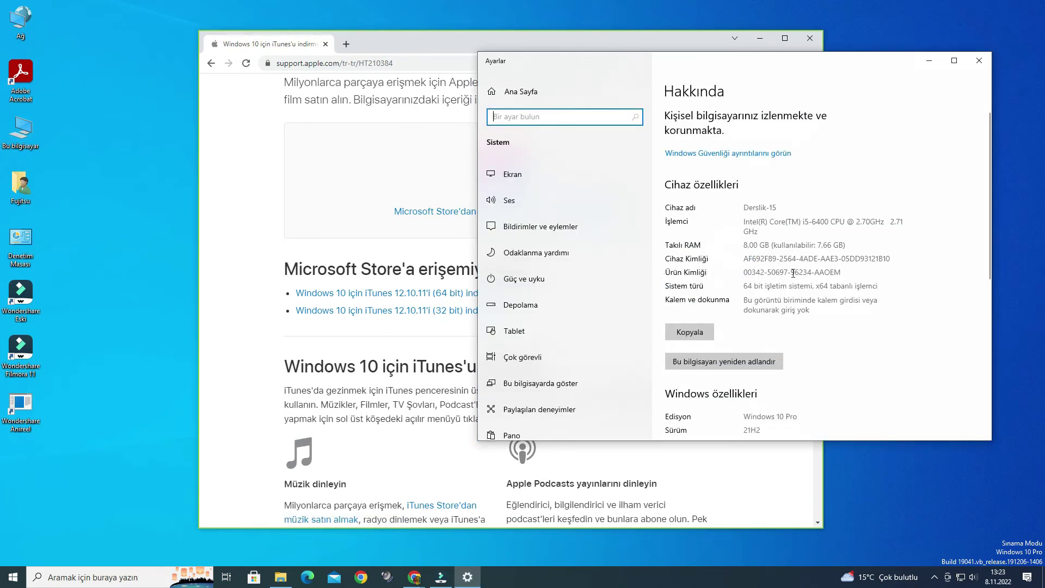
{"action": "left_click_drag", "start_coordinate": [758, 284], "coordinate": [675, 284]}
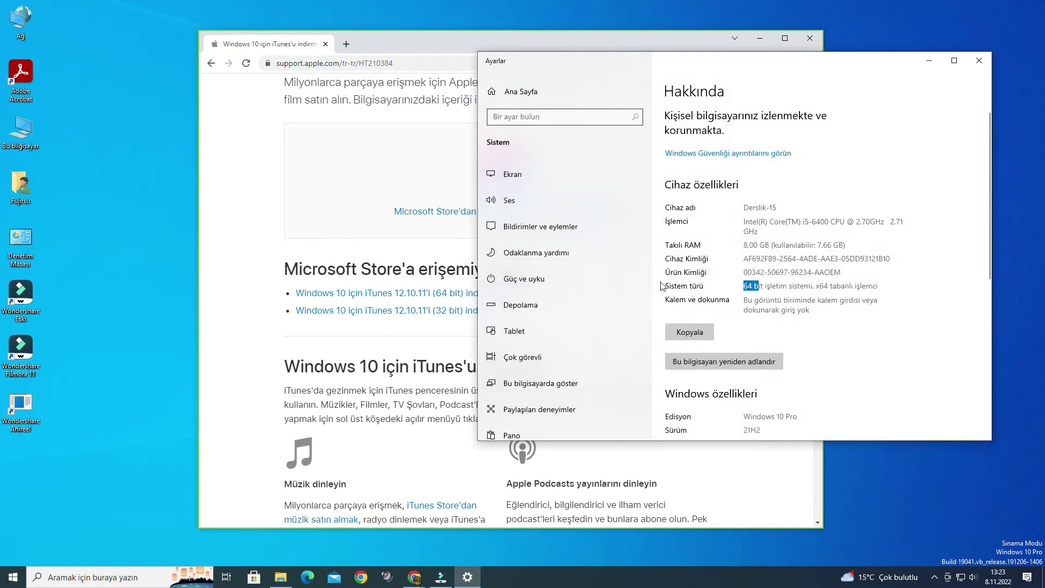
{"action": "left_click", "coordinate": [684, 293]}
{"action": "left_click_drag", "start_coordinate": [746, 287], "coordinate": [916, 293]}
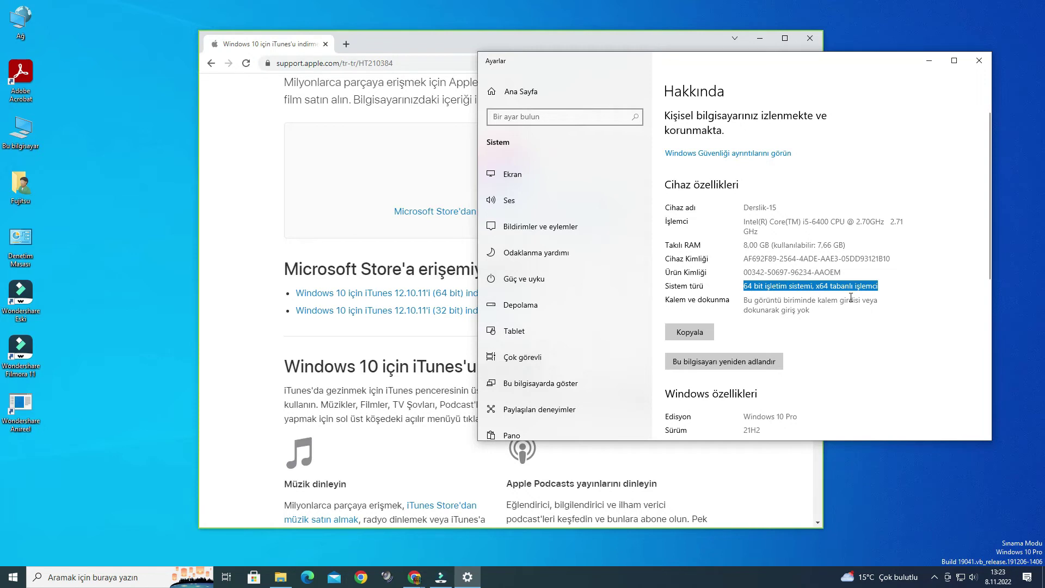
{"action": "left_click", "coordinate": [764, 297]}
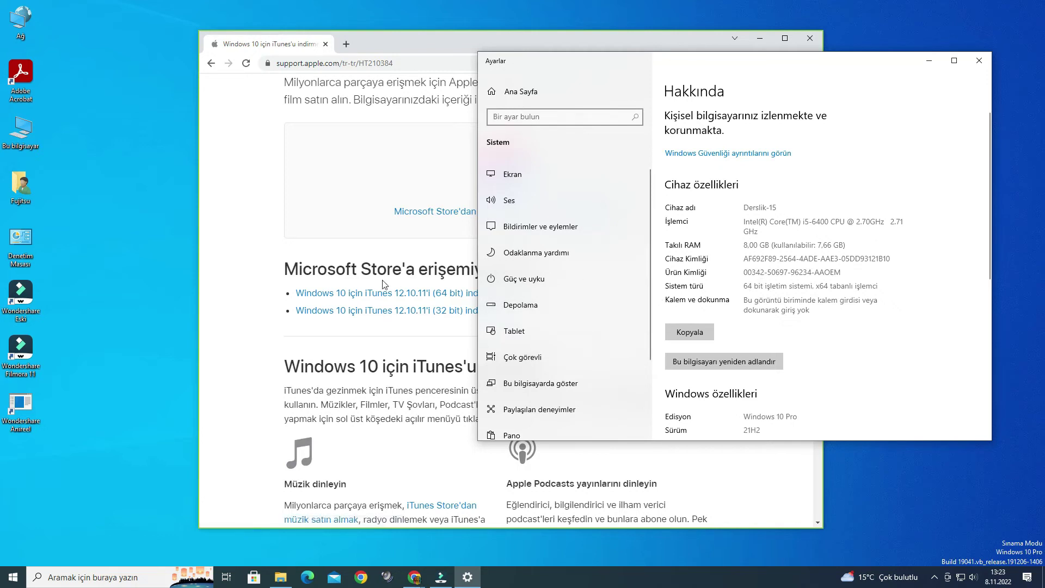
{"action": "left_click", "coordinate": [986, 60]}
Step: Download the 64-bit iTunes 12.10.11 installer for Windows 10 and place iTunes64Setup.exe on the desktop
{"action": "left_click", "coordinate": [407, 294]}
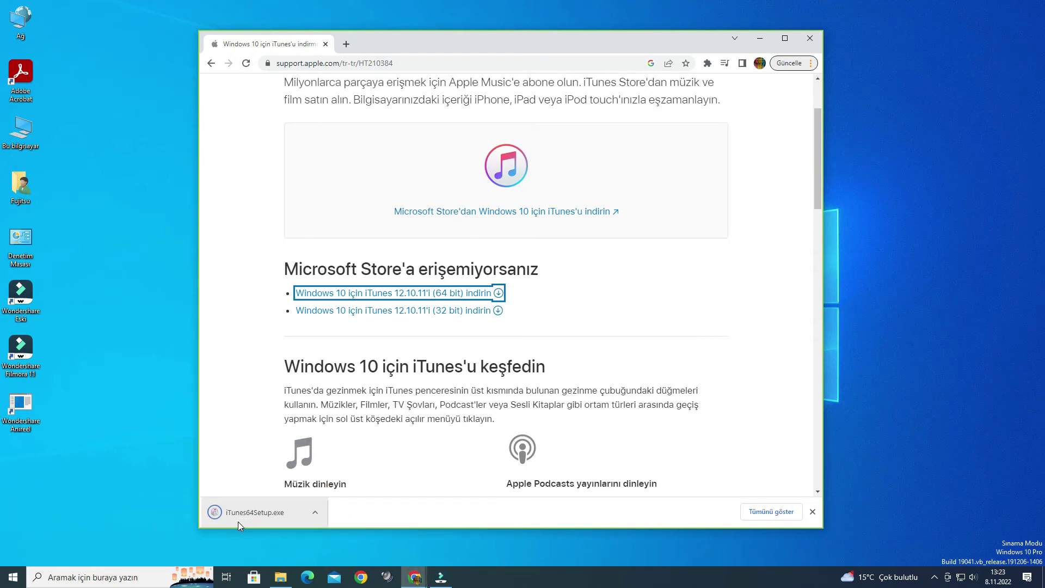
{"action": "left_click_drag", "start_coordinate": [223, 517], "coordinate": [22, 471]}
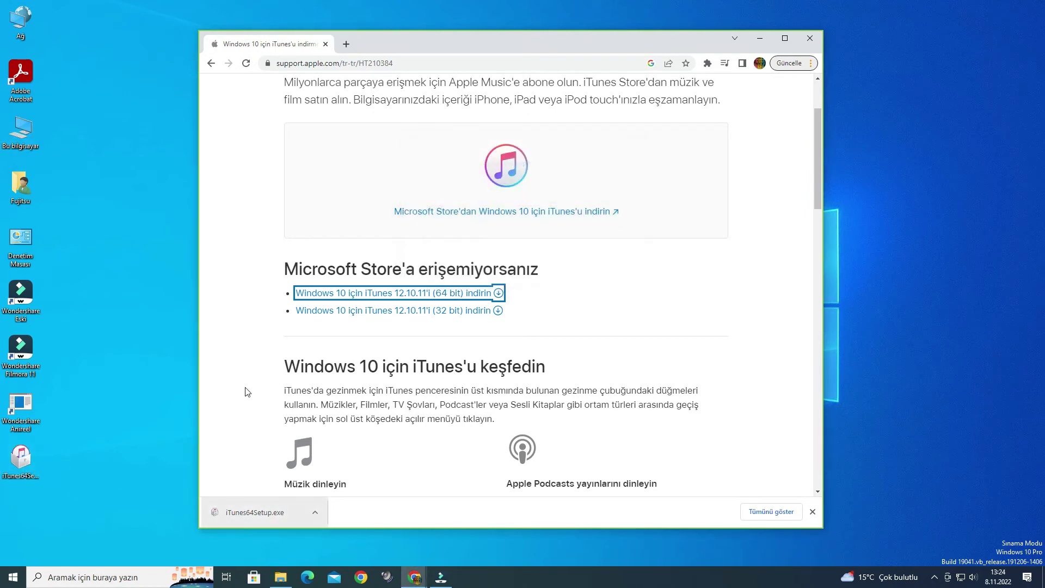
Step: Run iTunes64Setup.exe from the desktop, allow it past the security warning and install iTunes with the default options
{"action": "key", "text": "Return"}
{"action": "left_click", "coordinate": [760, 38]}
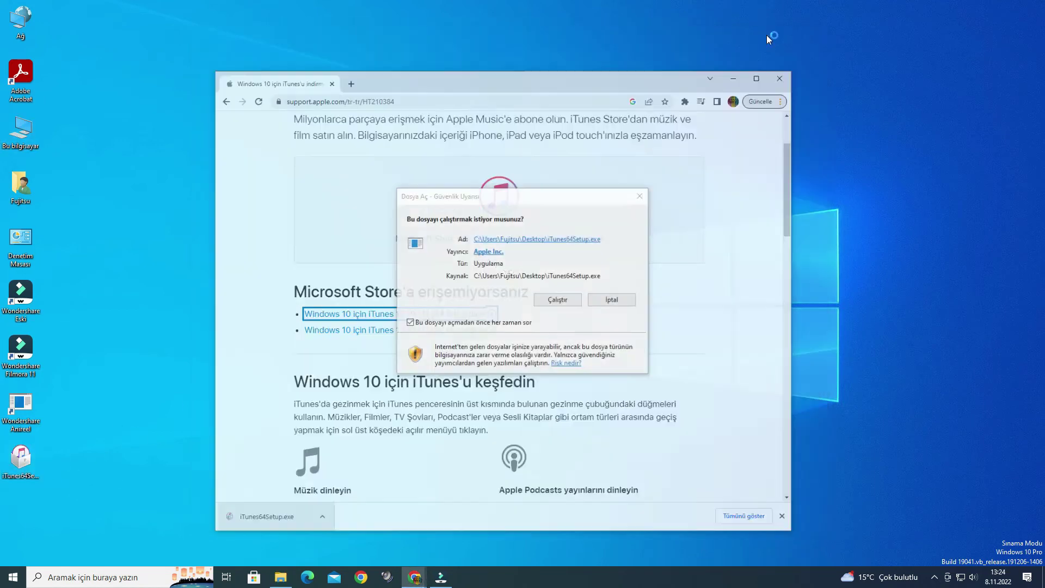
{"action": "left_click", "coordinate": [565, 302]}
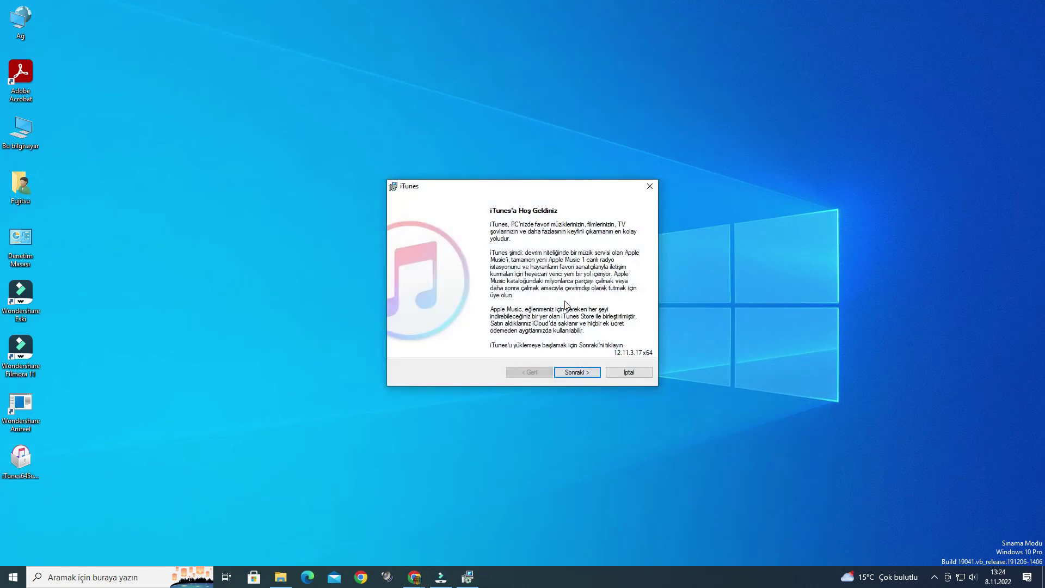
{"action": "left_click", "coordinate": [575, 373]}
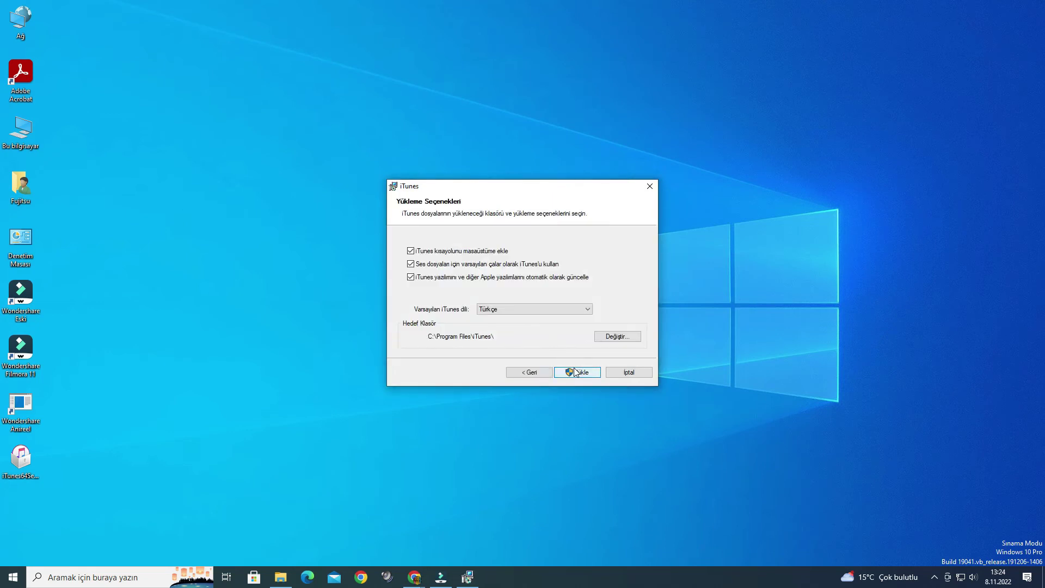
{"action": "left_click", "coordinate": [538, 374]}
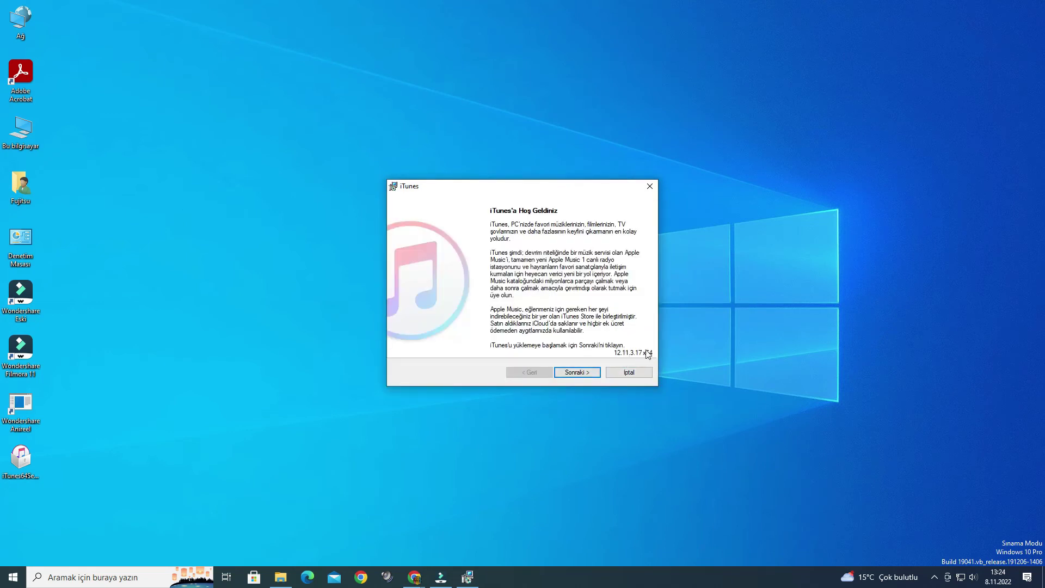
{"action": "left_click", "coordinate": [597, 376]}
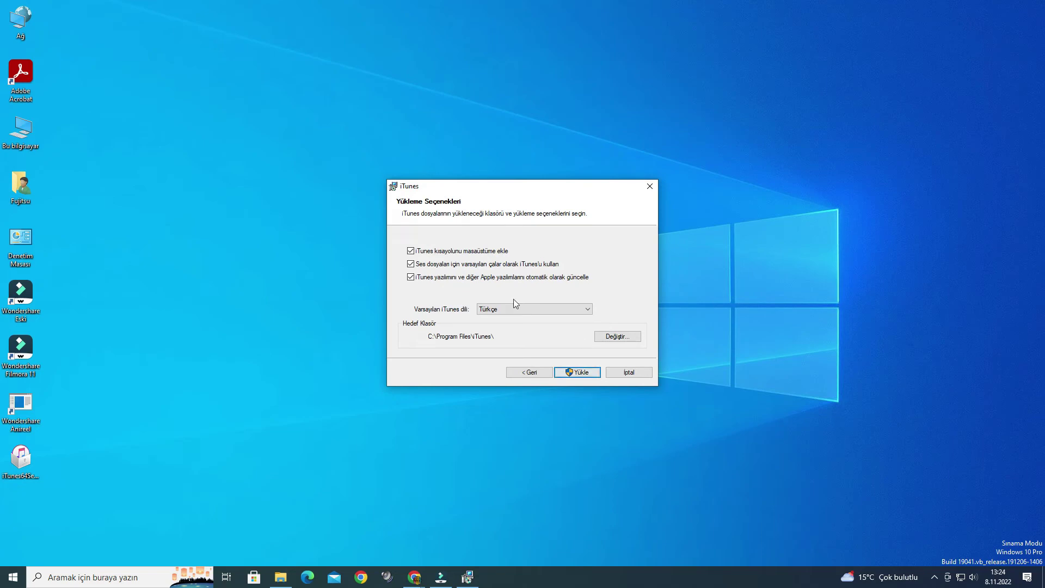
{"action": "left_click", "coordinate": [592, 374]}
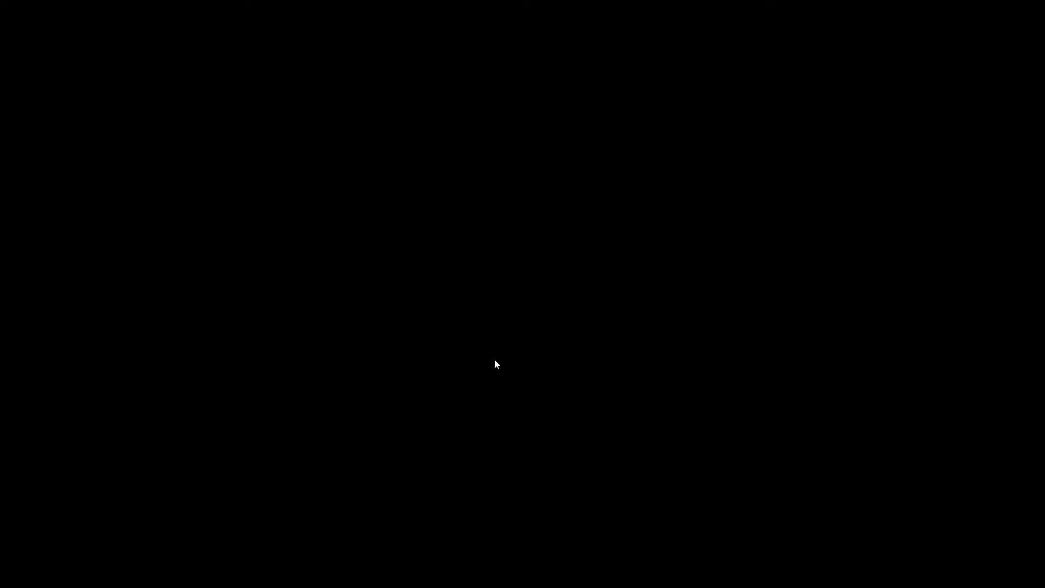
{"action": "left_click", "coordinate": [495, 360]}
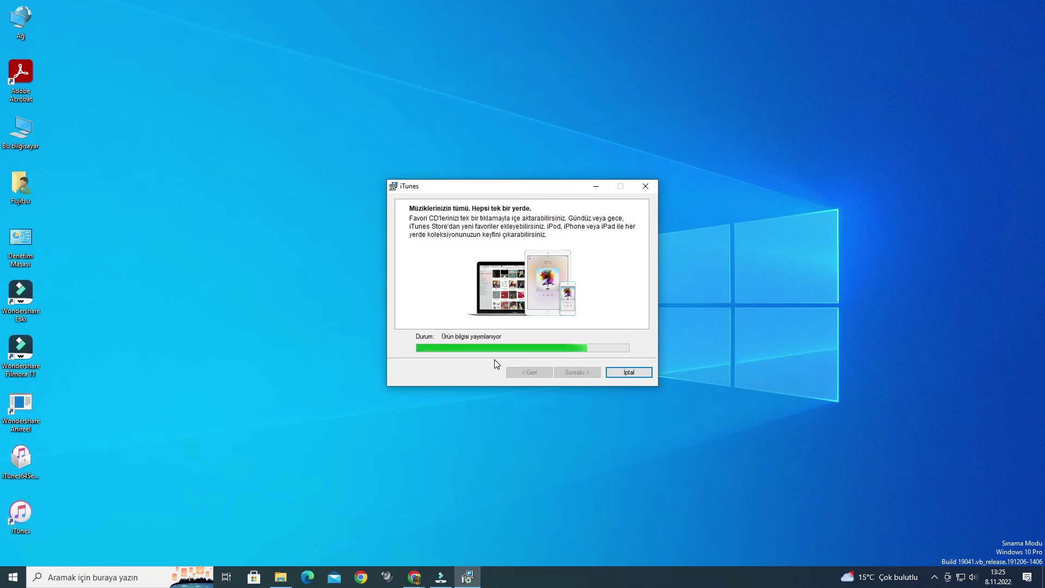
Step: Finish the iTunes installer with the launch option left enabled, and dismiss the update notice in iTunes
{"action": "left_click", "coordinate": [21, 514]}
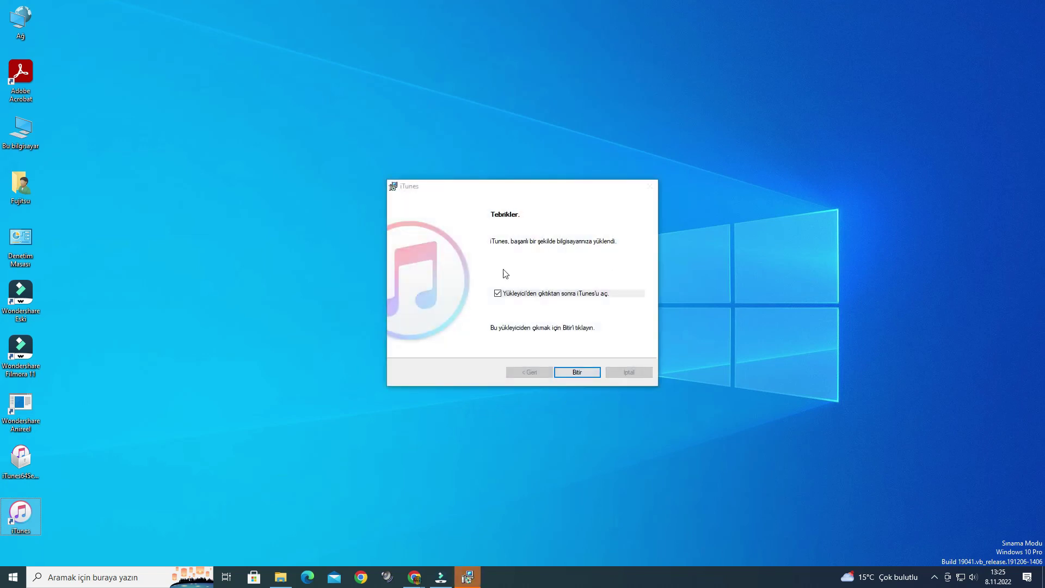
{"action": "left_click", "coordinate": [492, 296]}
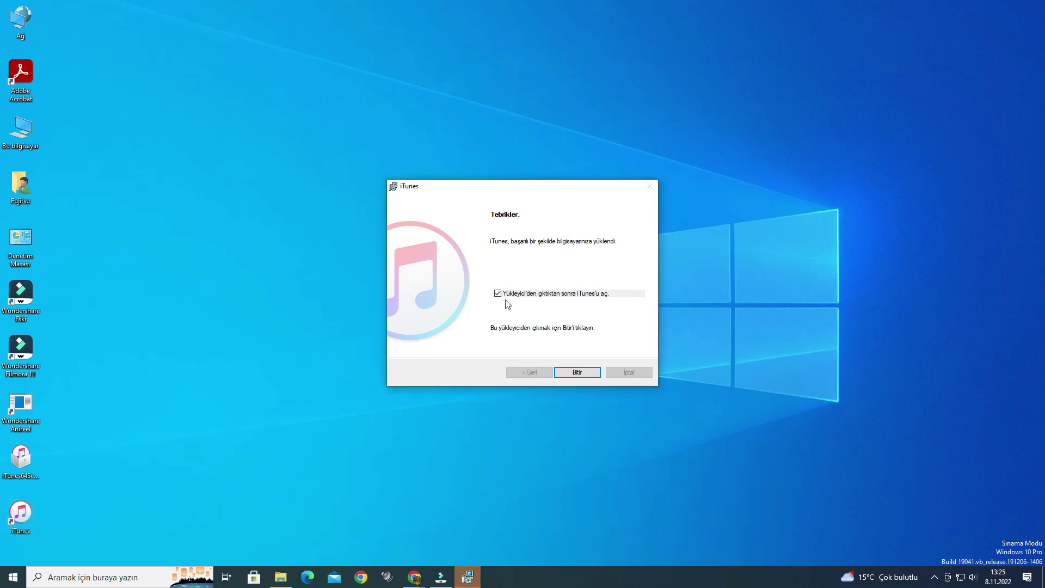
{"action": "left_click", "coordinate": [577, 372]}
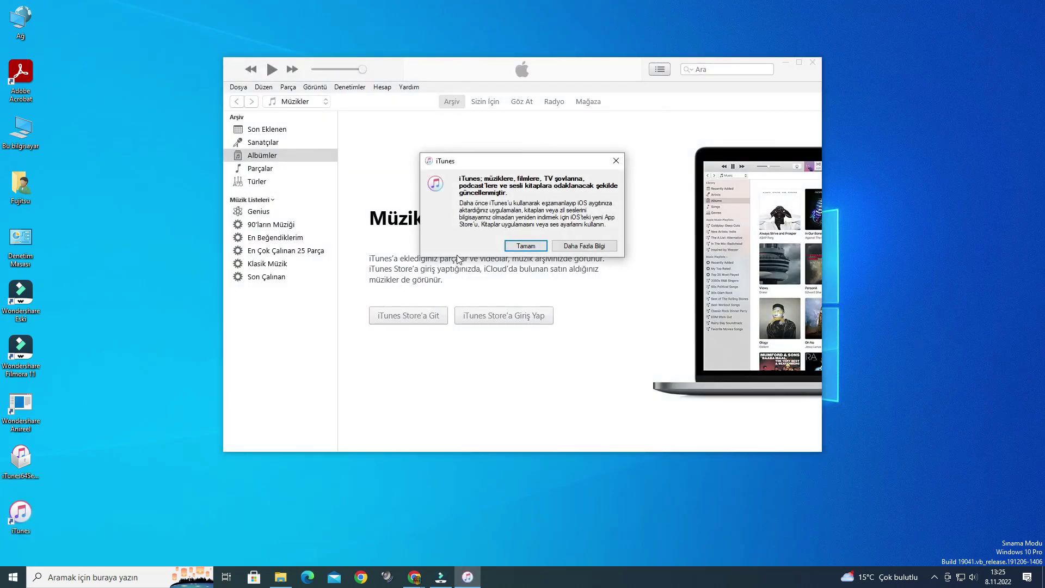
{"action": "left_click", "coordinate": [526, 248]}
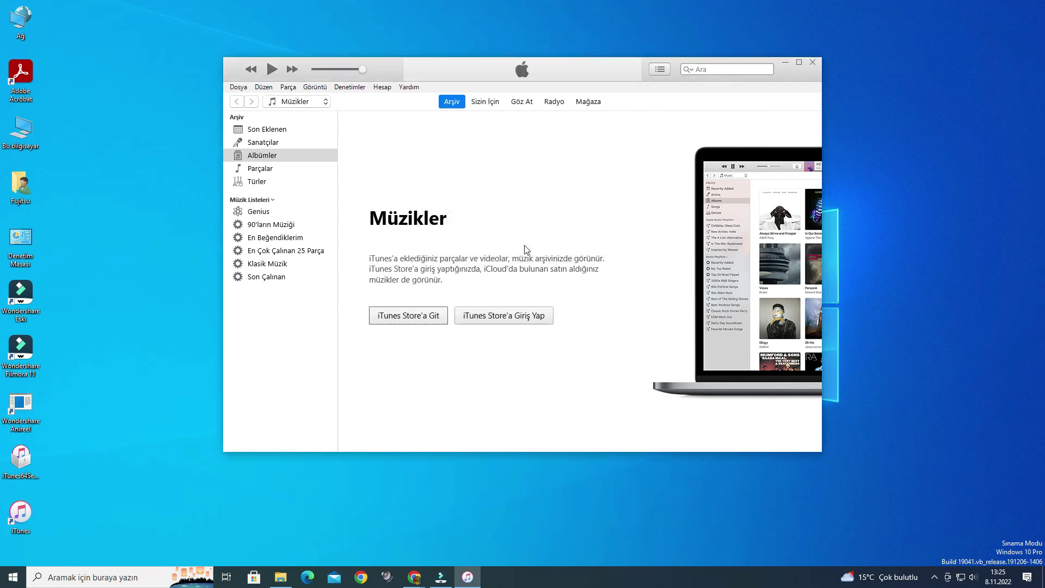
{"action": "left_click", "coordinate": [387, 91]}
{"action": "left_click", "coordinate": [601, 392]}
{"action": "left_click", "coordinate": [935, 577]}
{"action": "left_click", "coordinate": [953, 535]}
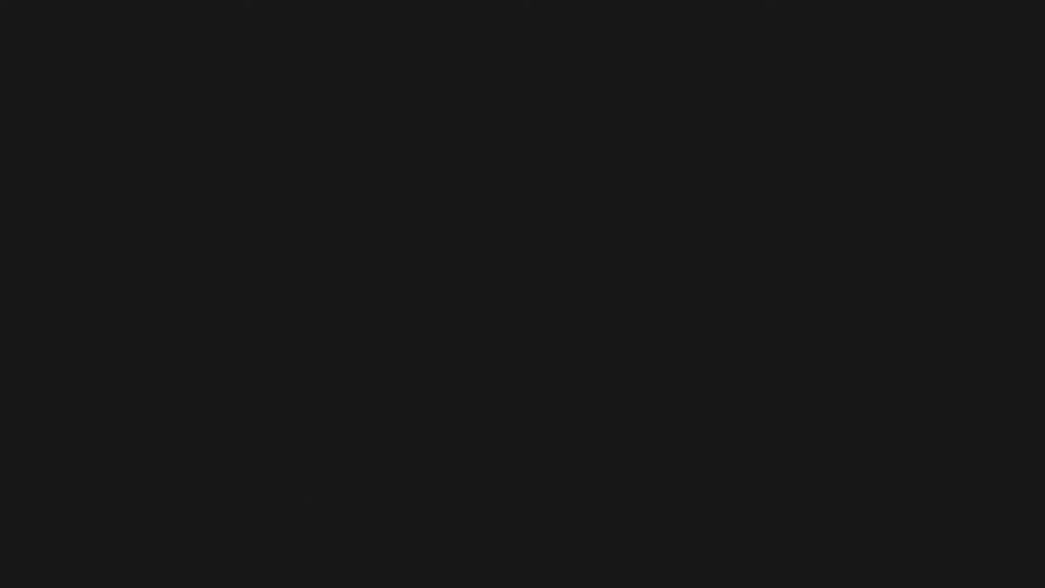